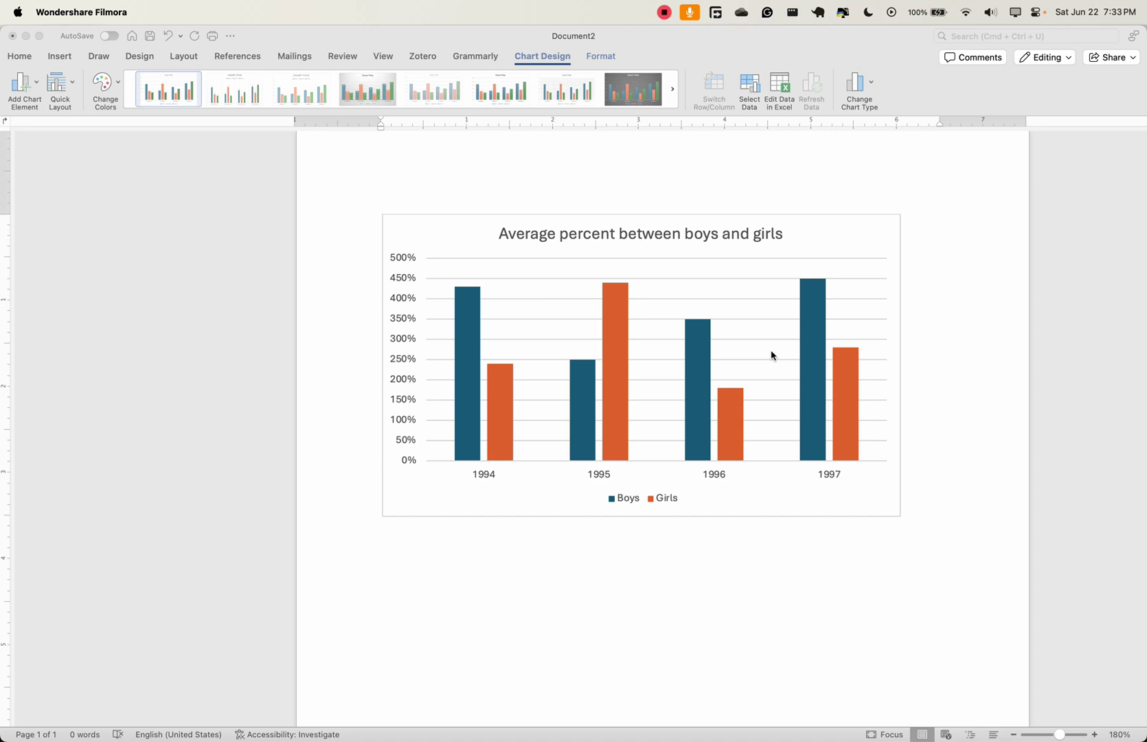
Step: Select the bar chart and bring up its context menu with Insert Caption
left_click(432, 658)
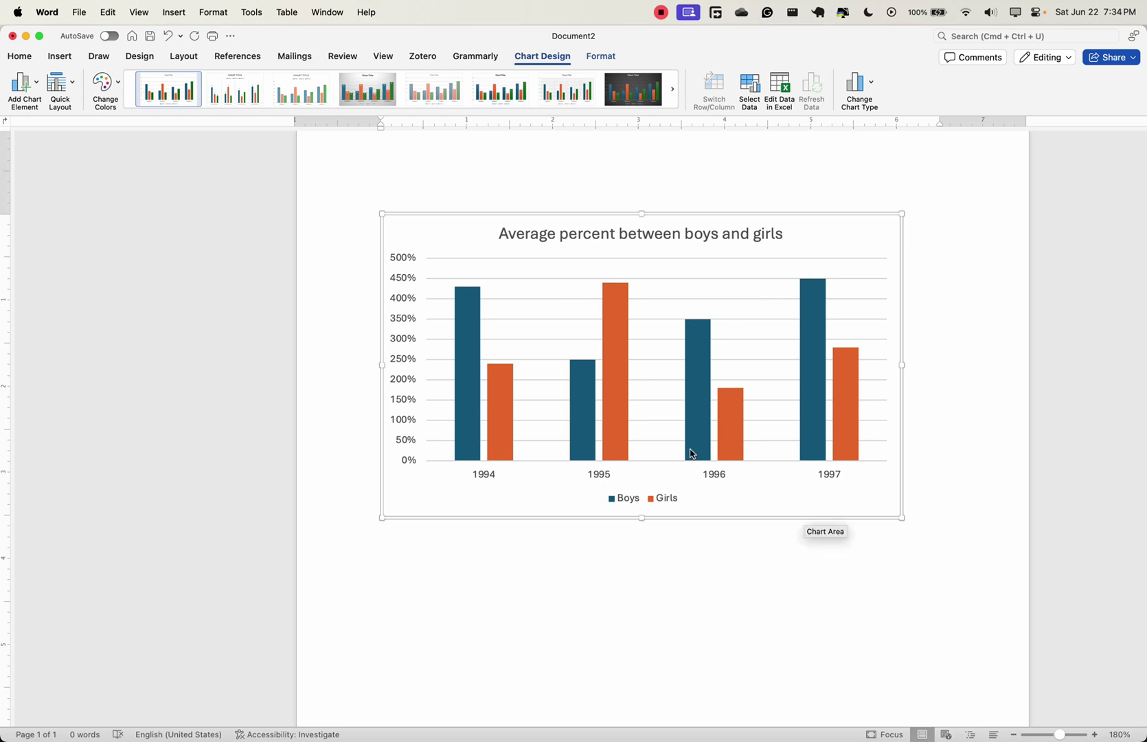
scroll(480, 474, "up", 1)
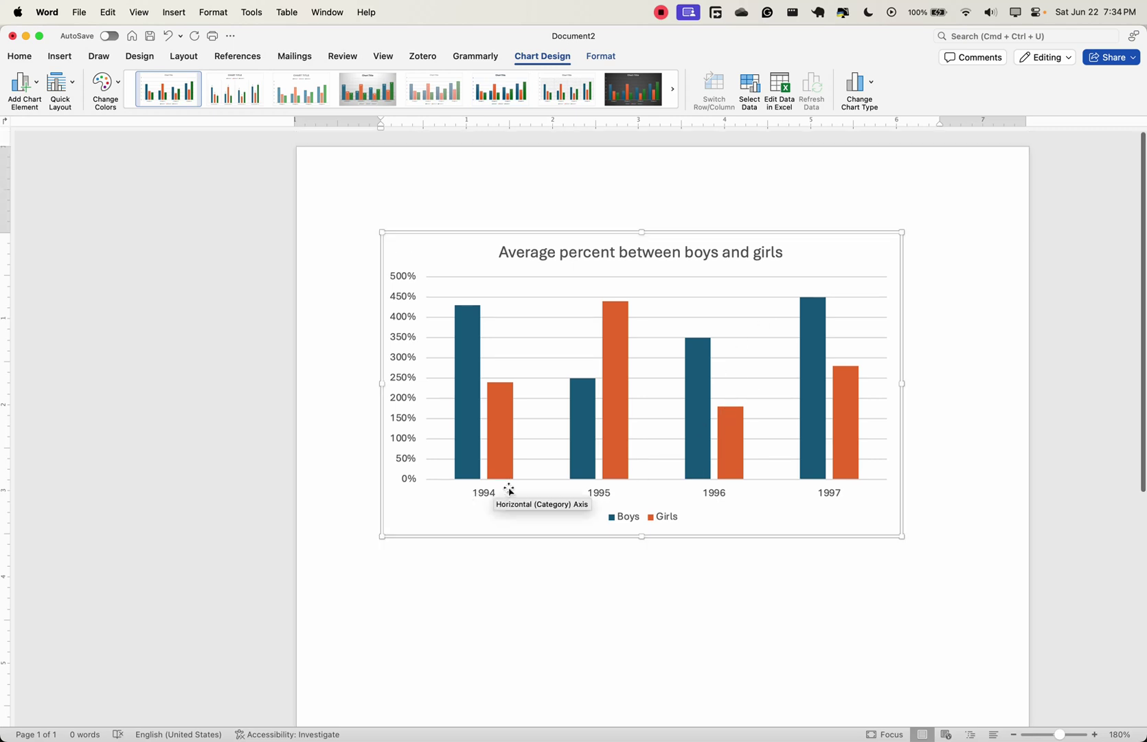
right_click(781, 510)
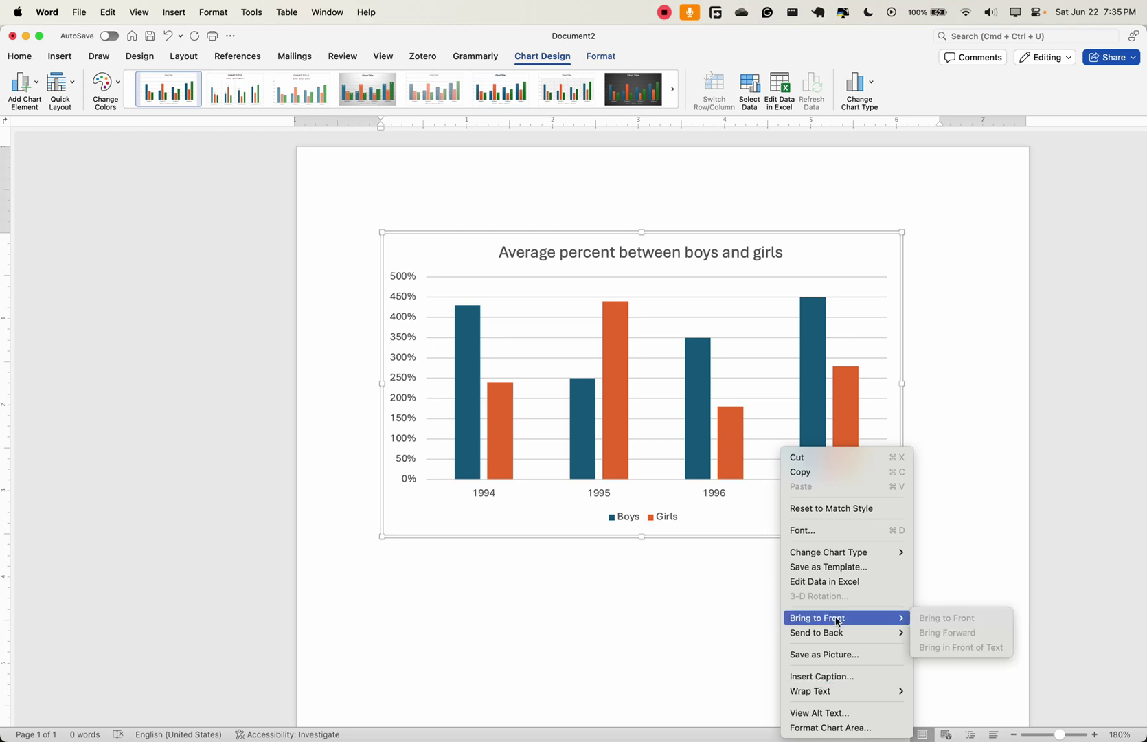
left_click(529, 509)
right_click(532, 506)
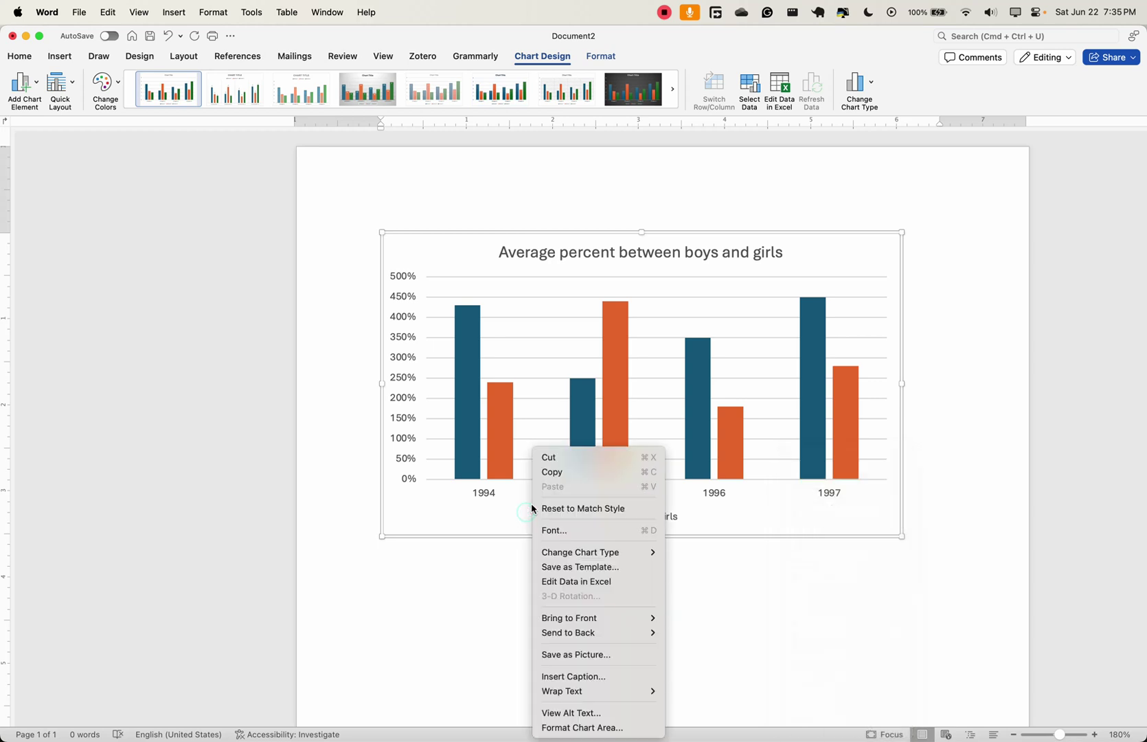
Step: Start a chart caption and create the new caption label 'Fig.'
left_click(589, 679)
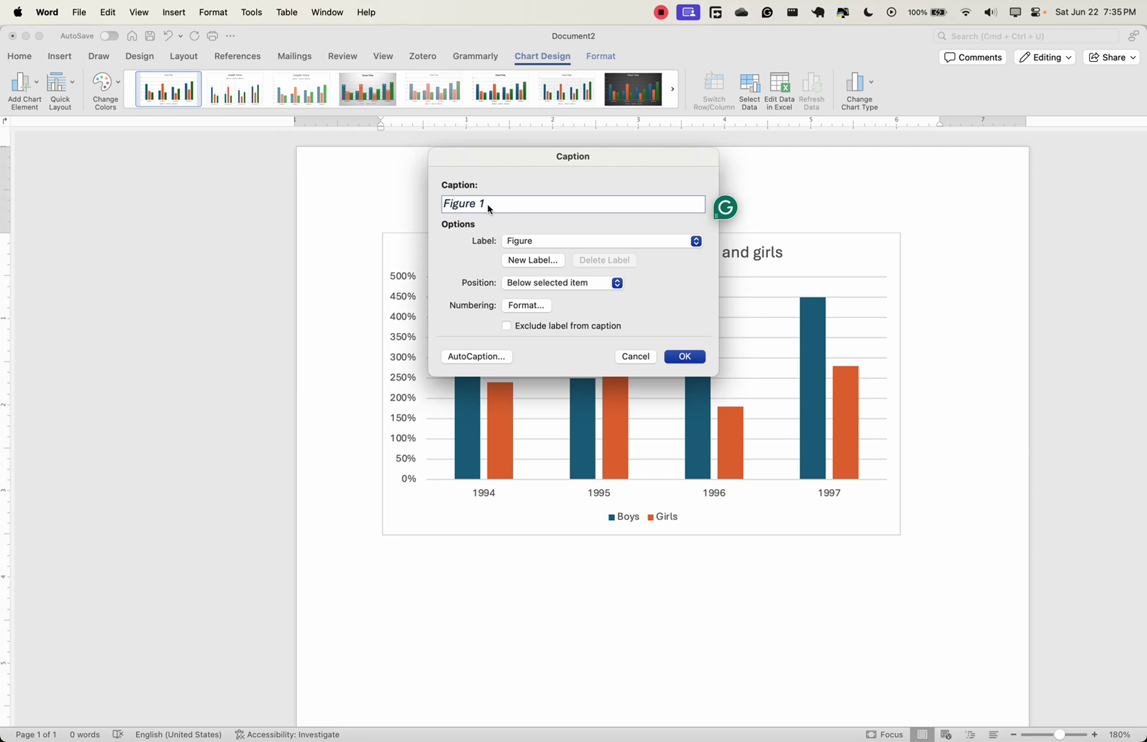
left_click(533, 260)
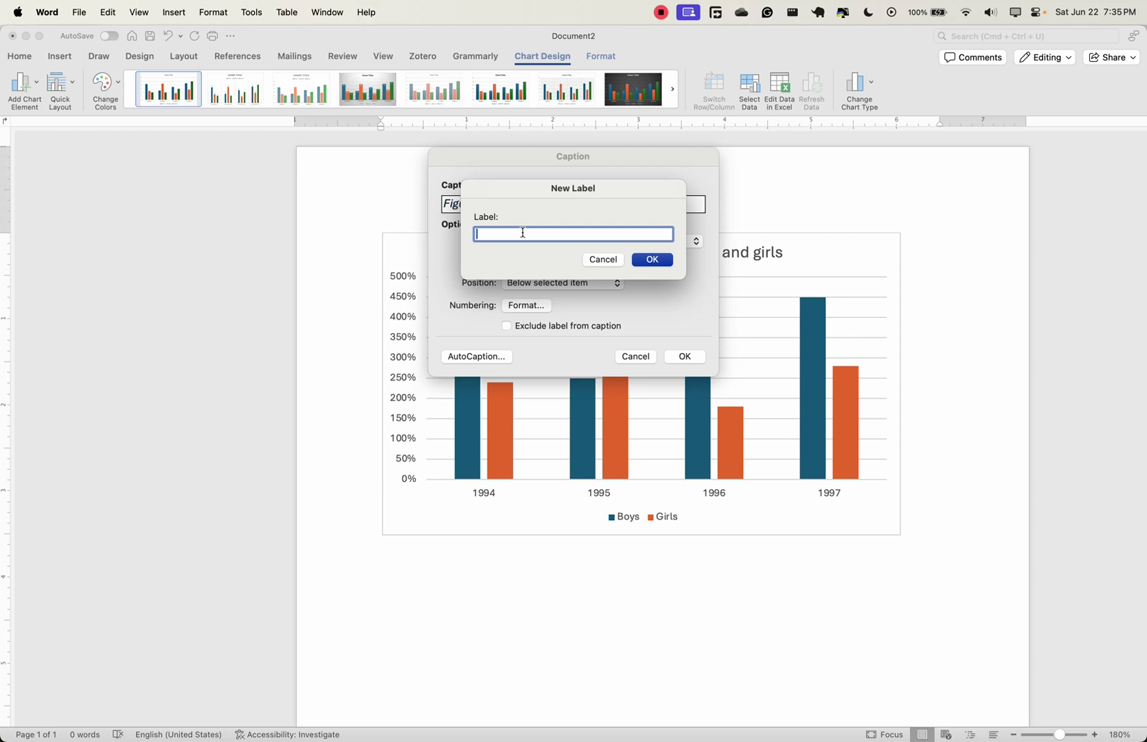
type("Fig.")
left_click(652, 260)
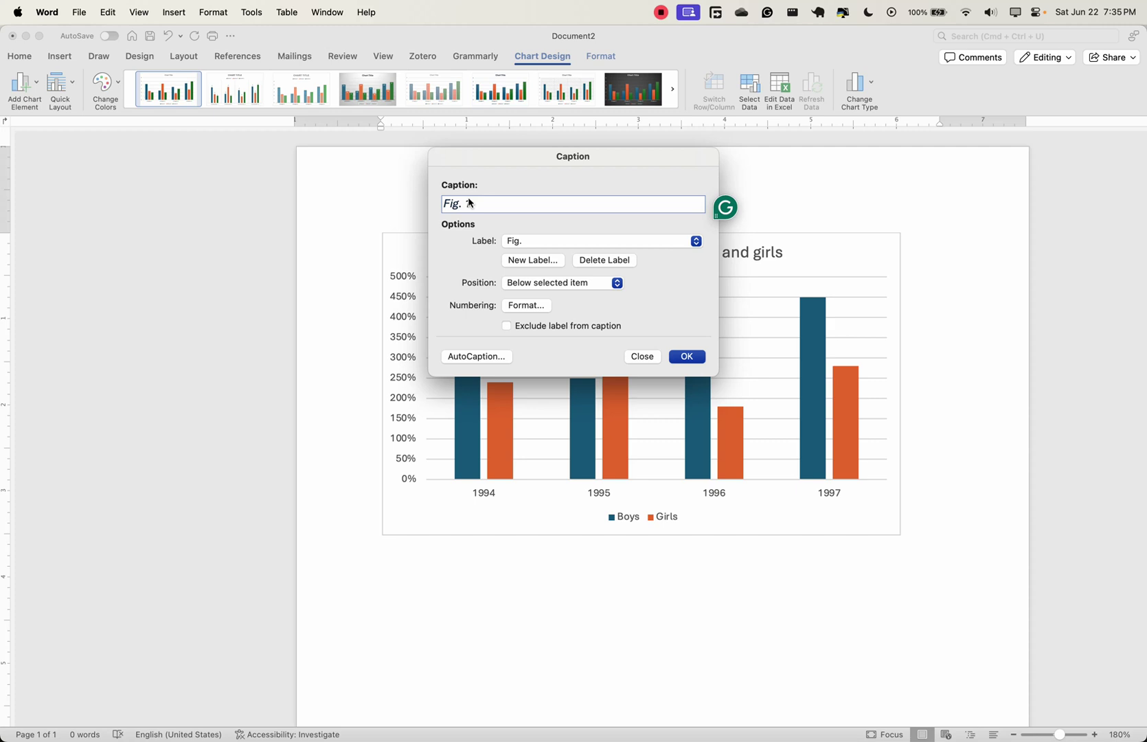
Step: Set the caption position to Above selected item
left_click(574, 284)
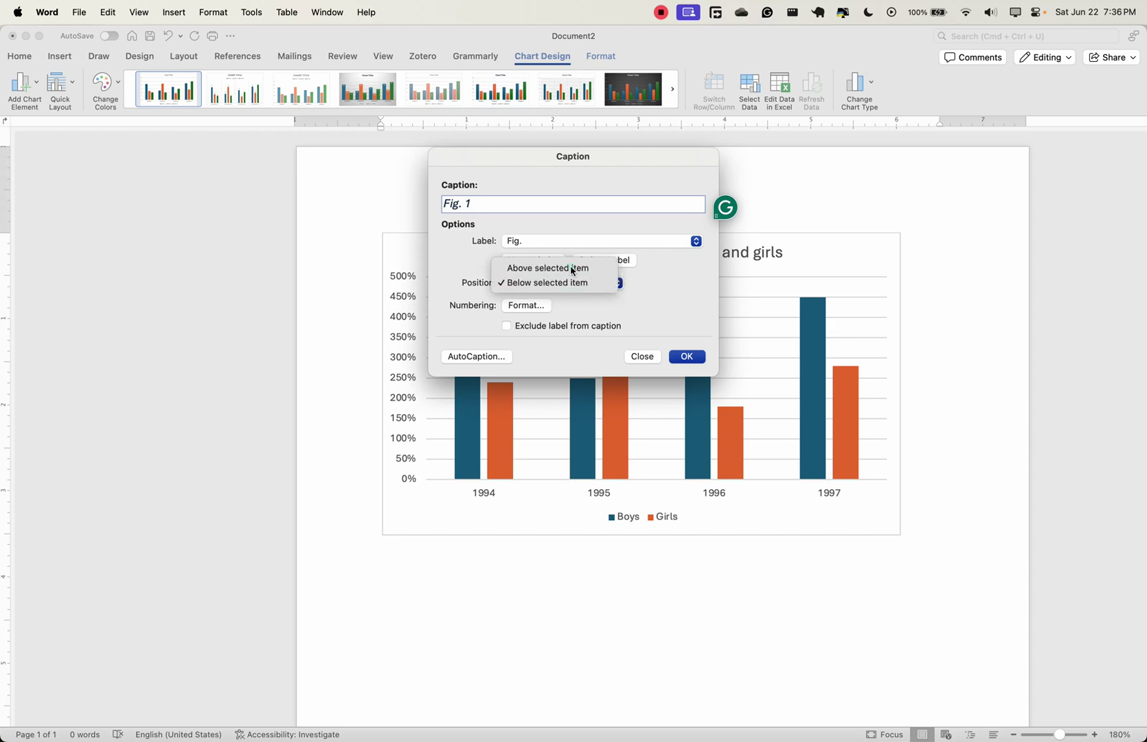
left_click(574, 268)
left_click(577, 282)
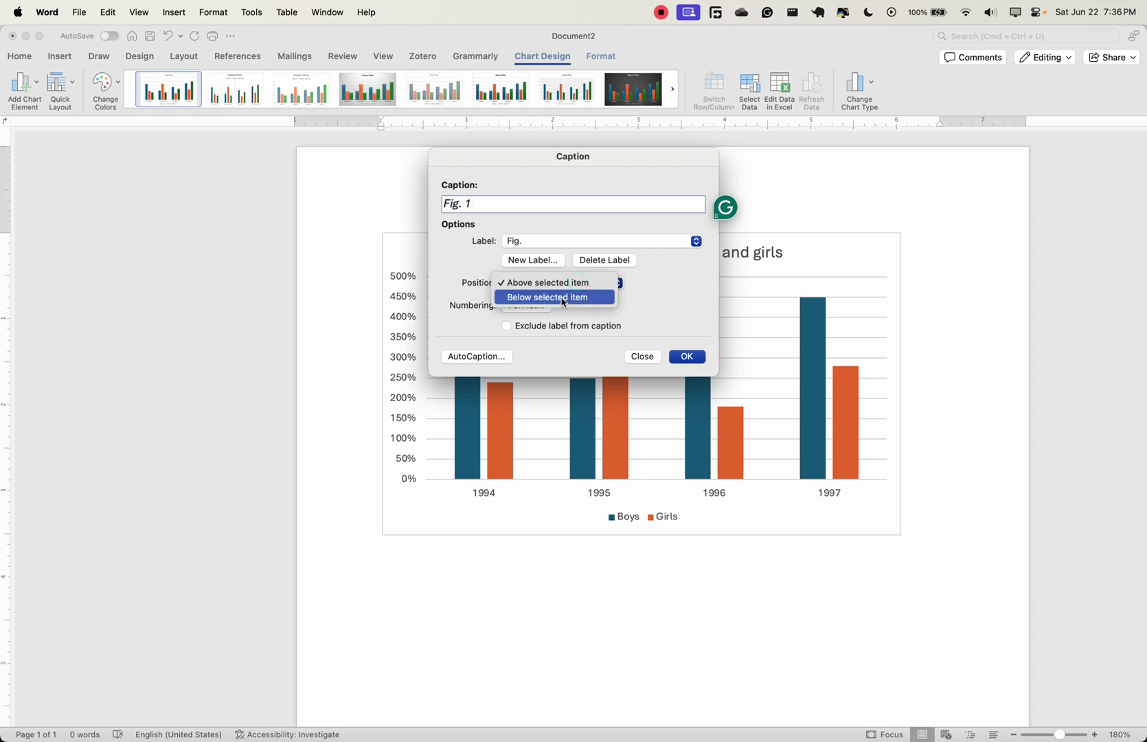
left_click(566, 297)
left_click(570, 283)
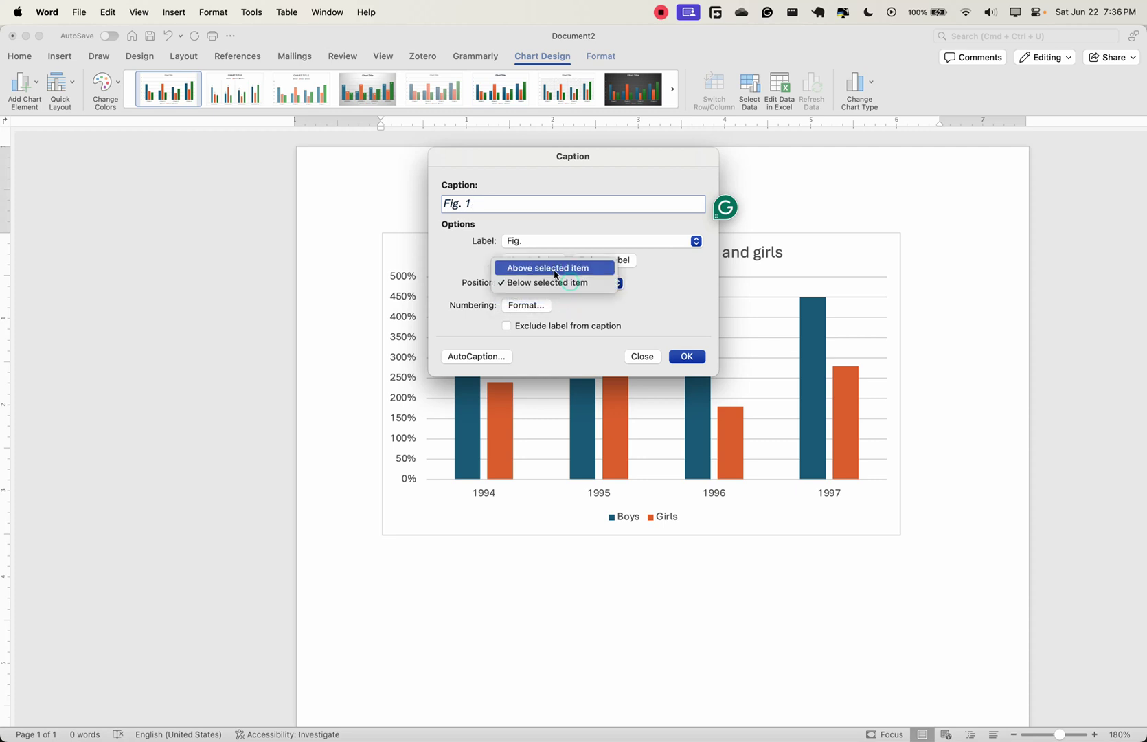
left_click(556, 270)
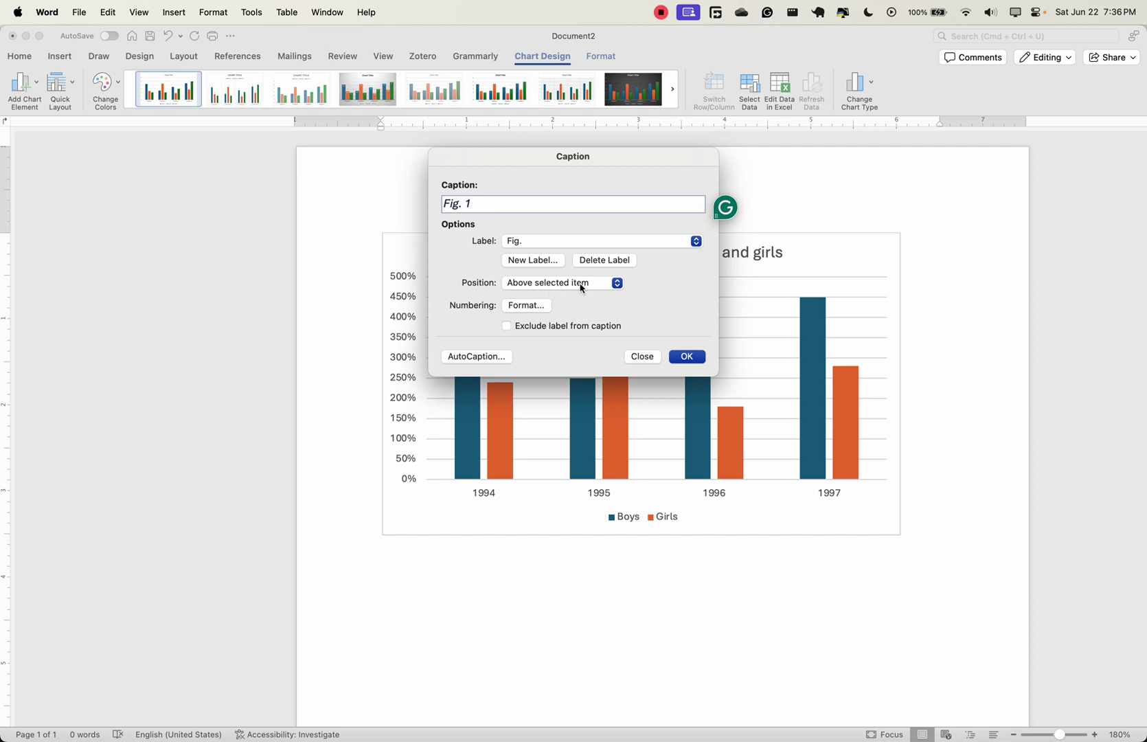
Step: Keep the caption numbering format at 1, 2, 3
left_click(512, 306)
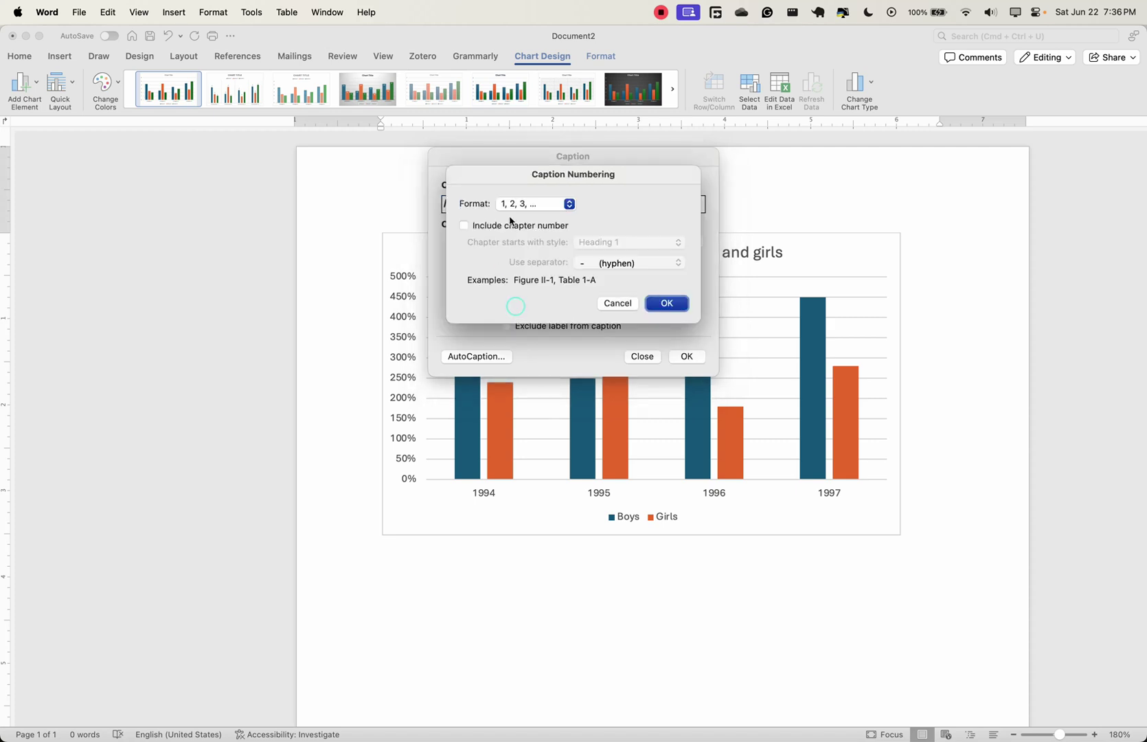
left_click(514, 204)
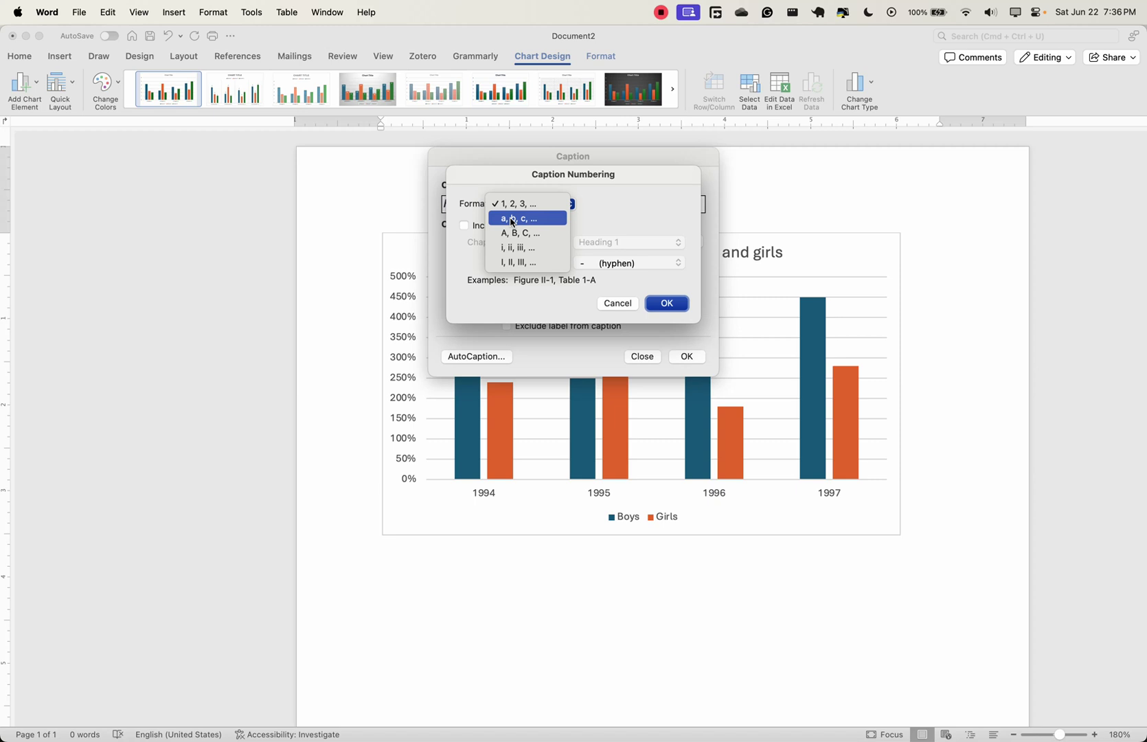
left_click(594, 221)
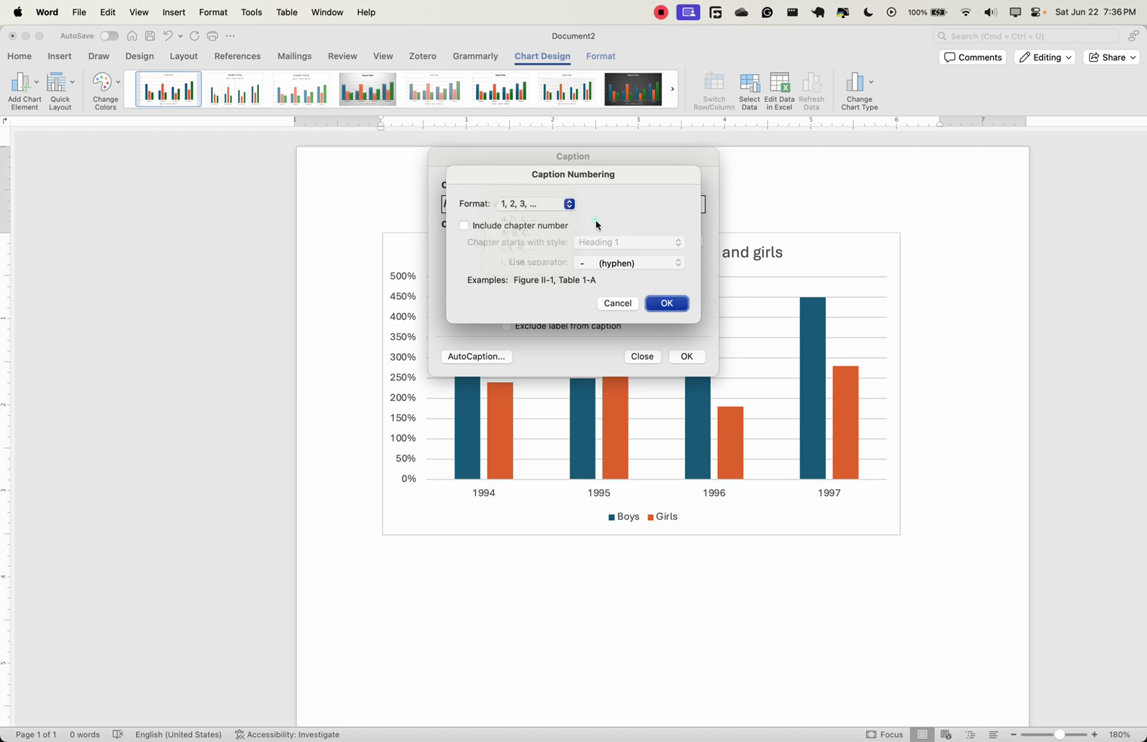
left_click(532, 208)
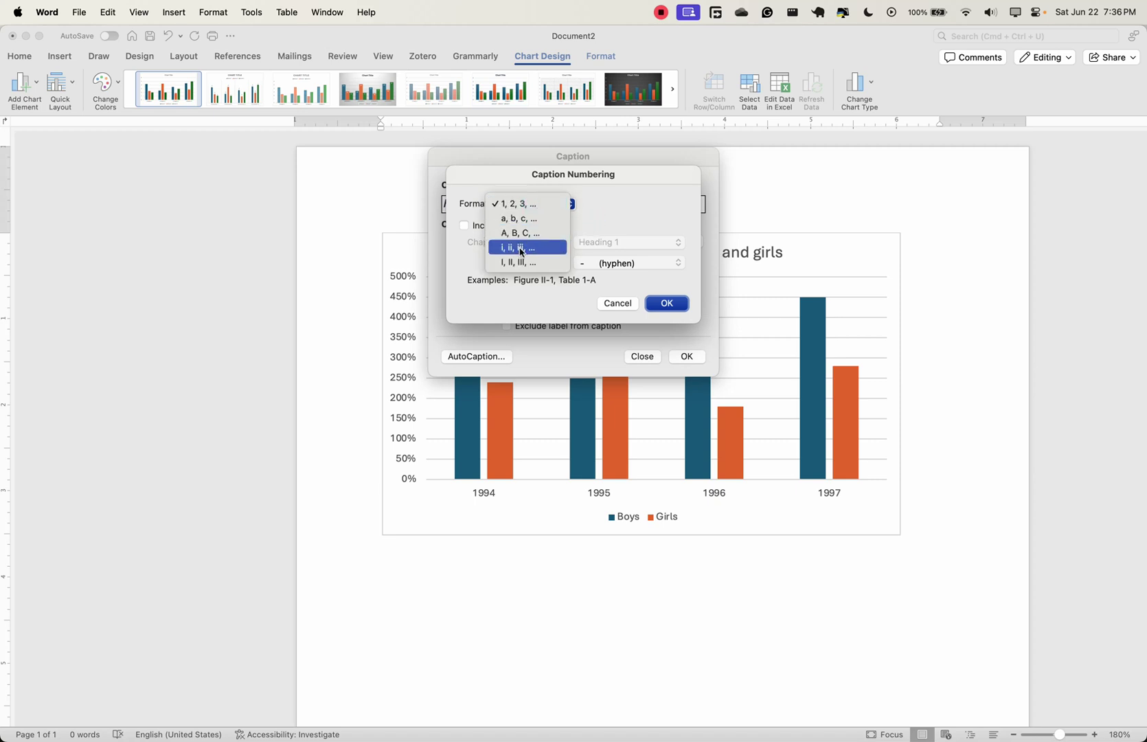
left_click(520, 247)
left_click(530, 210)
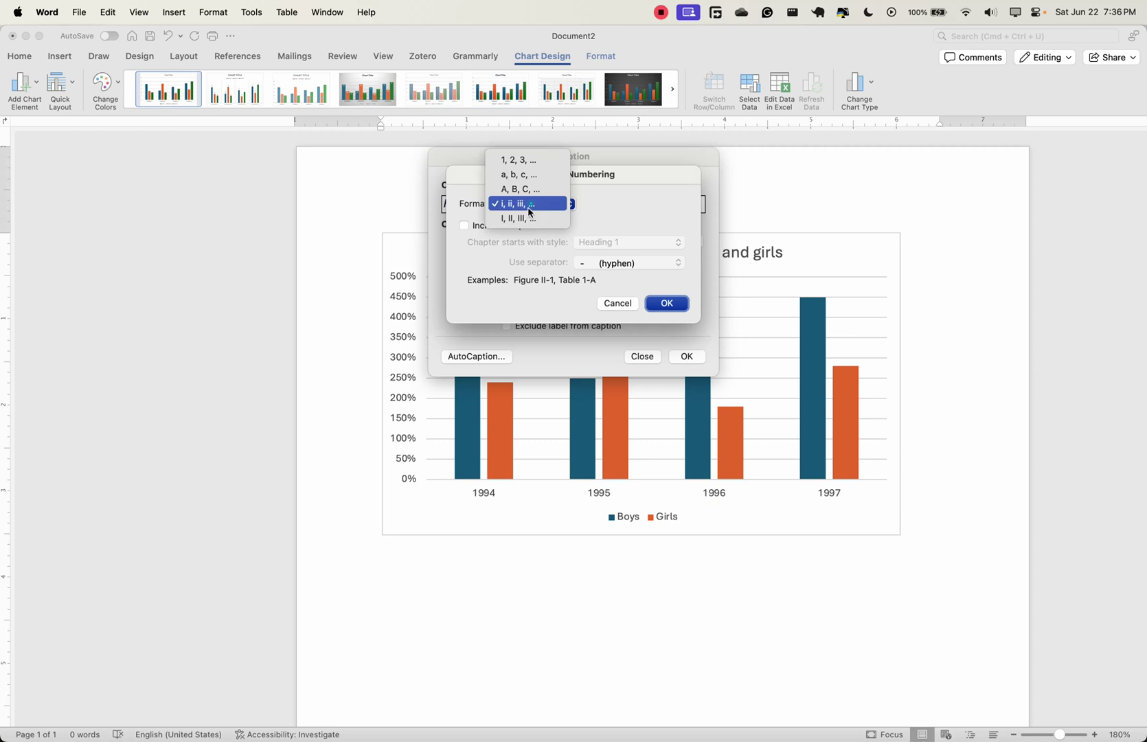
left_click(522, 160)
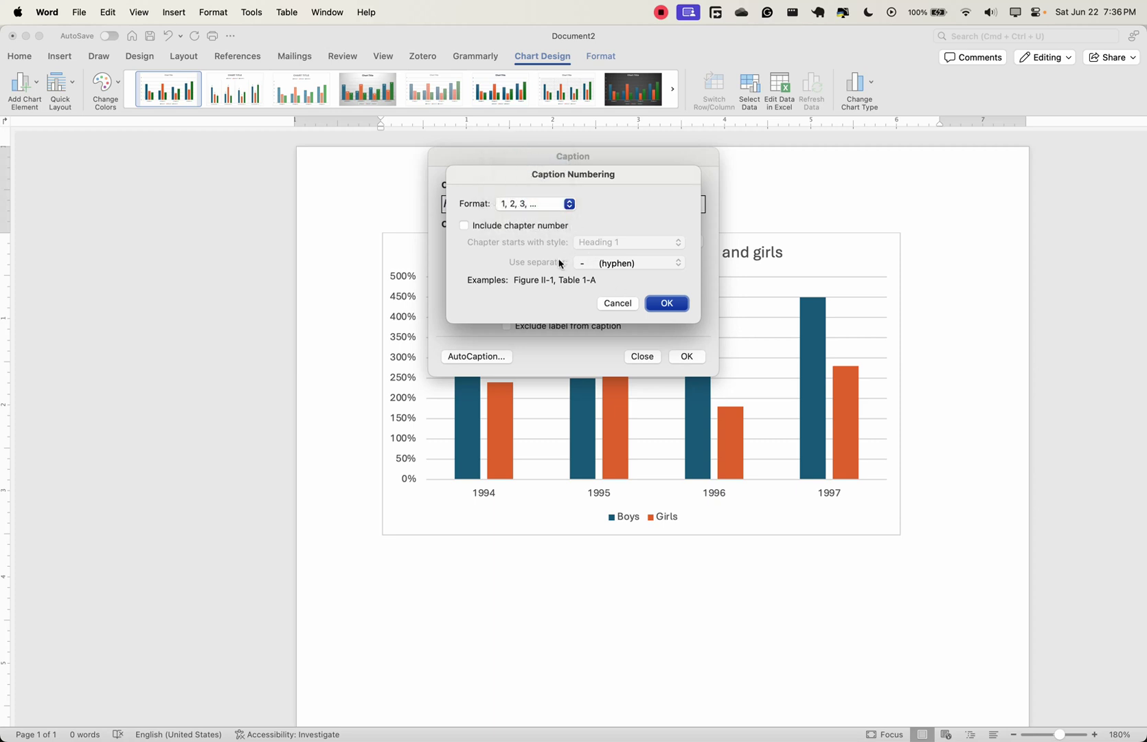
Step: Leave the chapter number out of the caption numbering
left_click(508, 230)
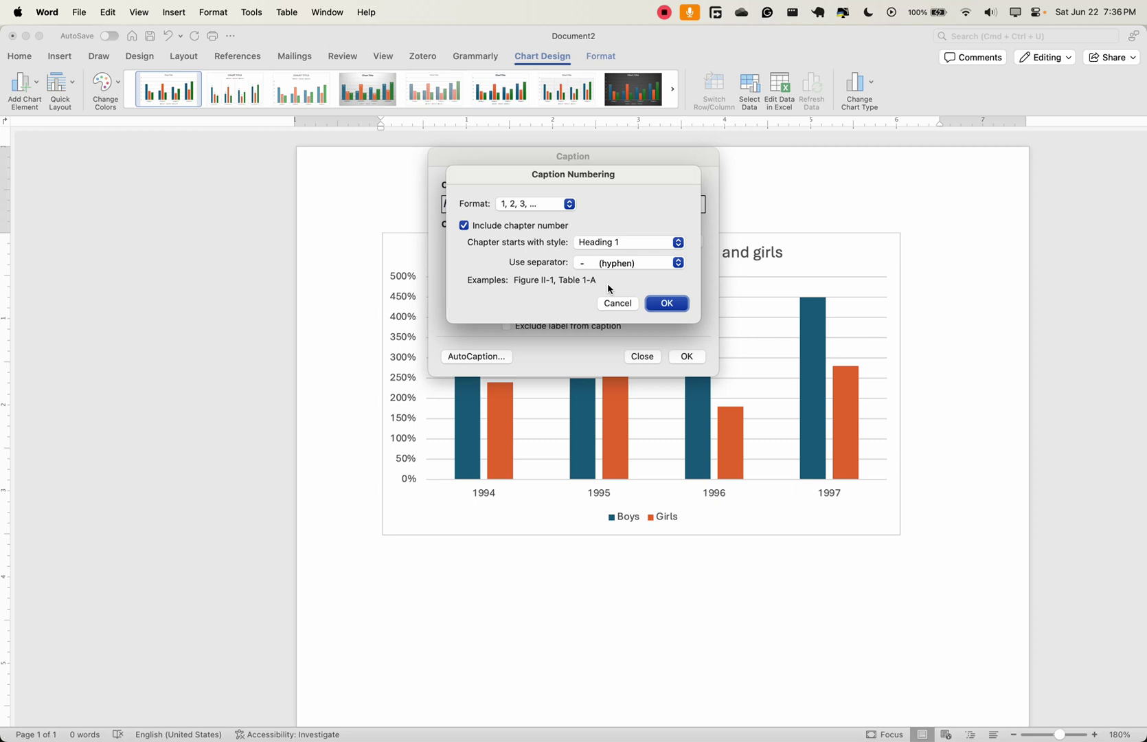
left_click(635, 241)
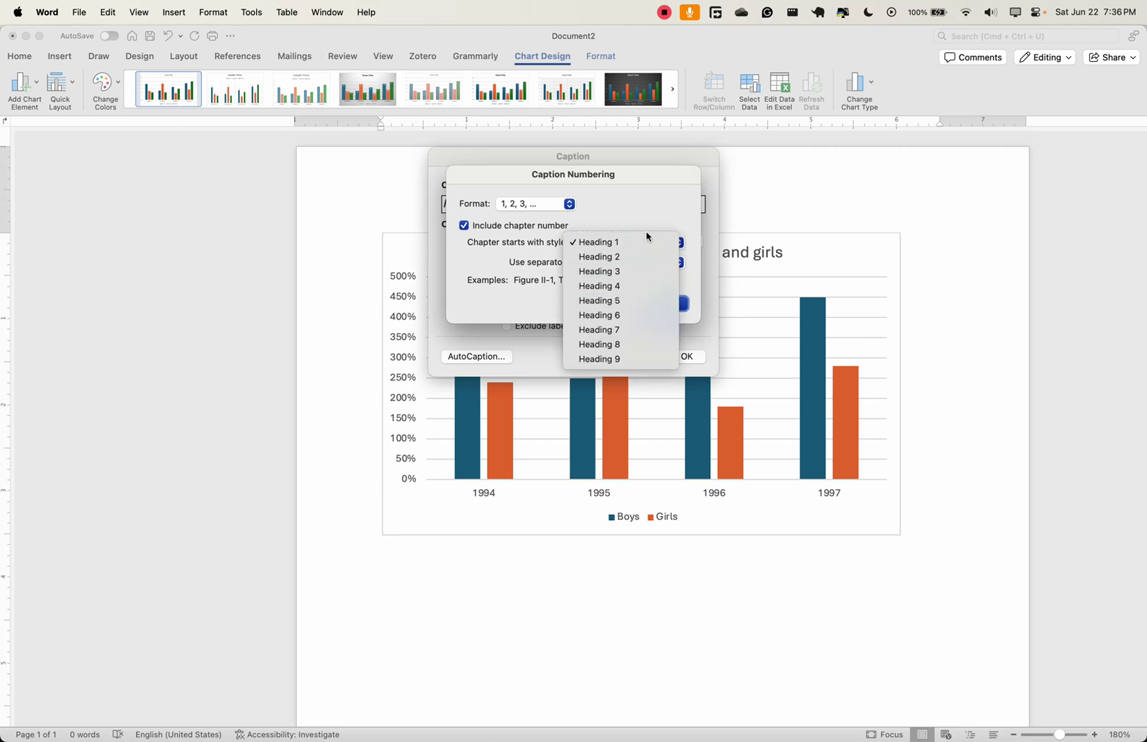
left_click(664, 222)
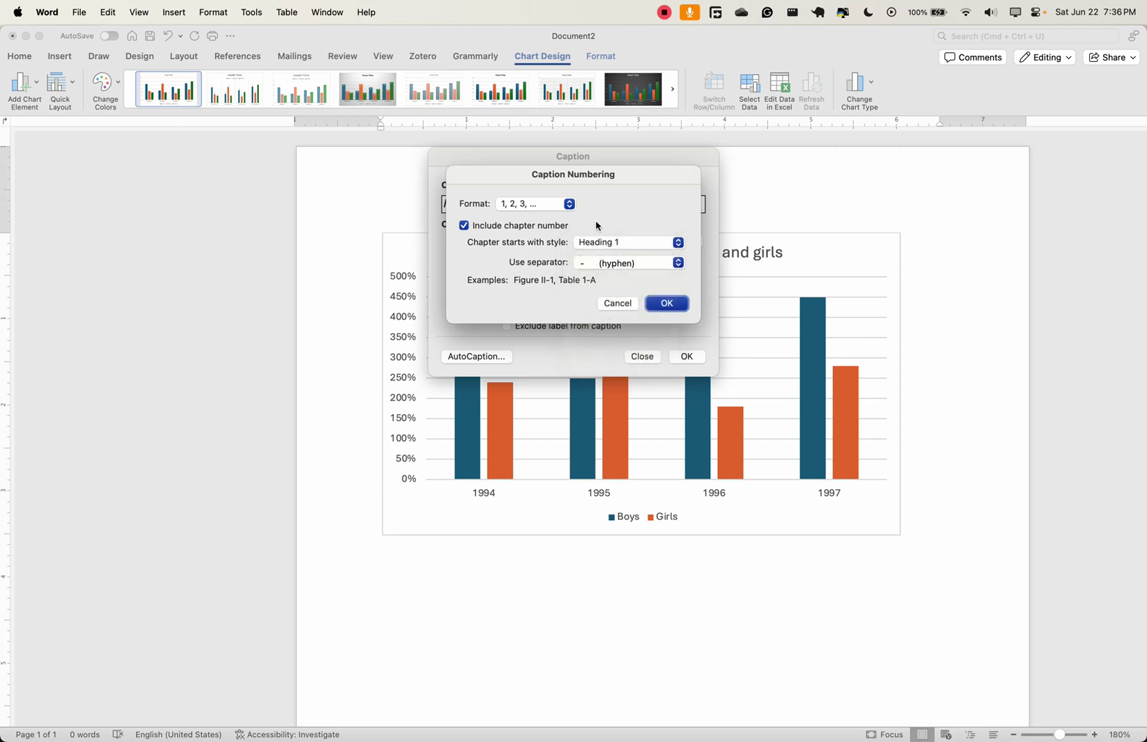
left_click(681, 305)
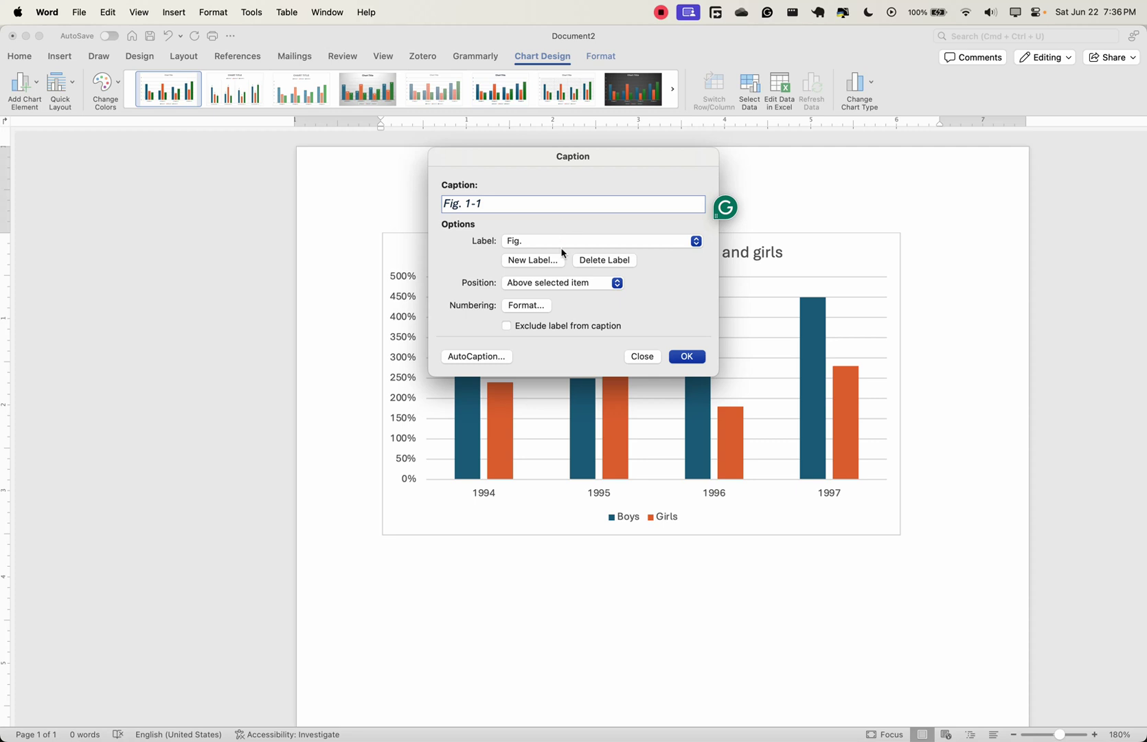
left_click(526, 306)
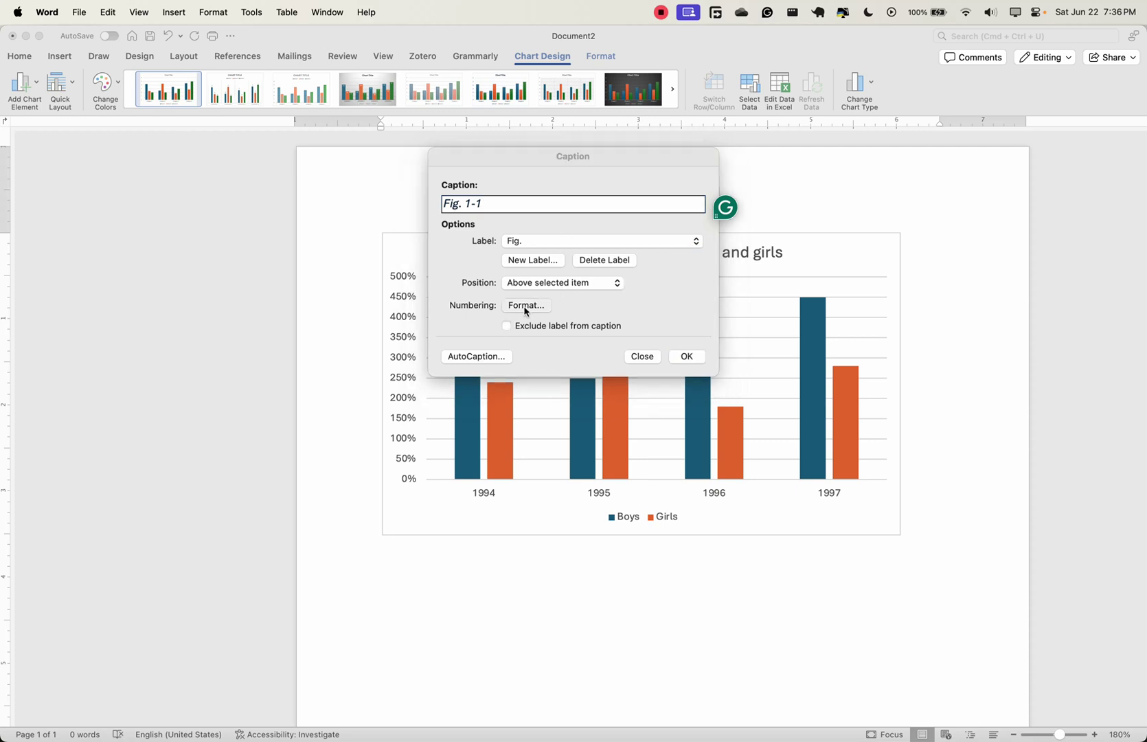
left_click(464, 226)
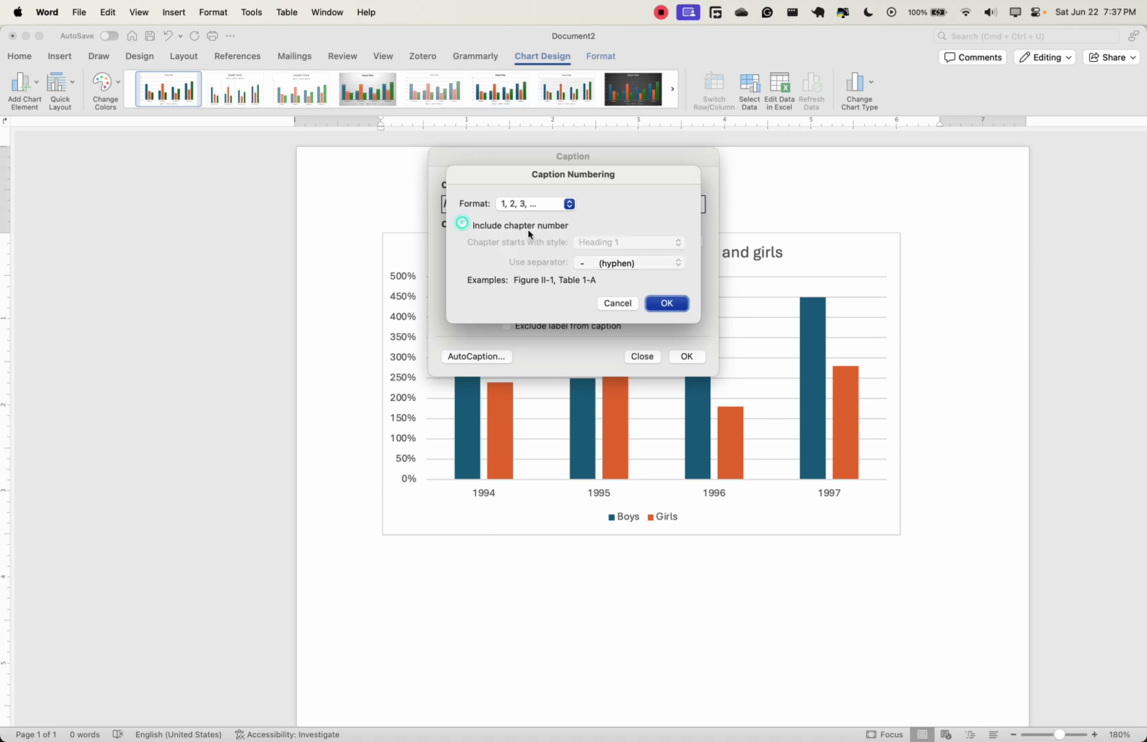
Step: Add '- Comparison between the percentages of boys and girls' after Fig. 1 and insert the caption
left_click(662, 302)
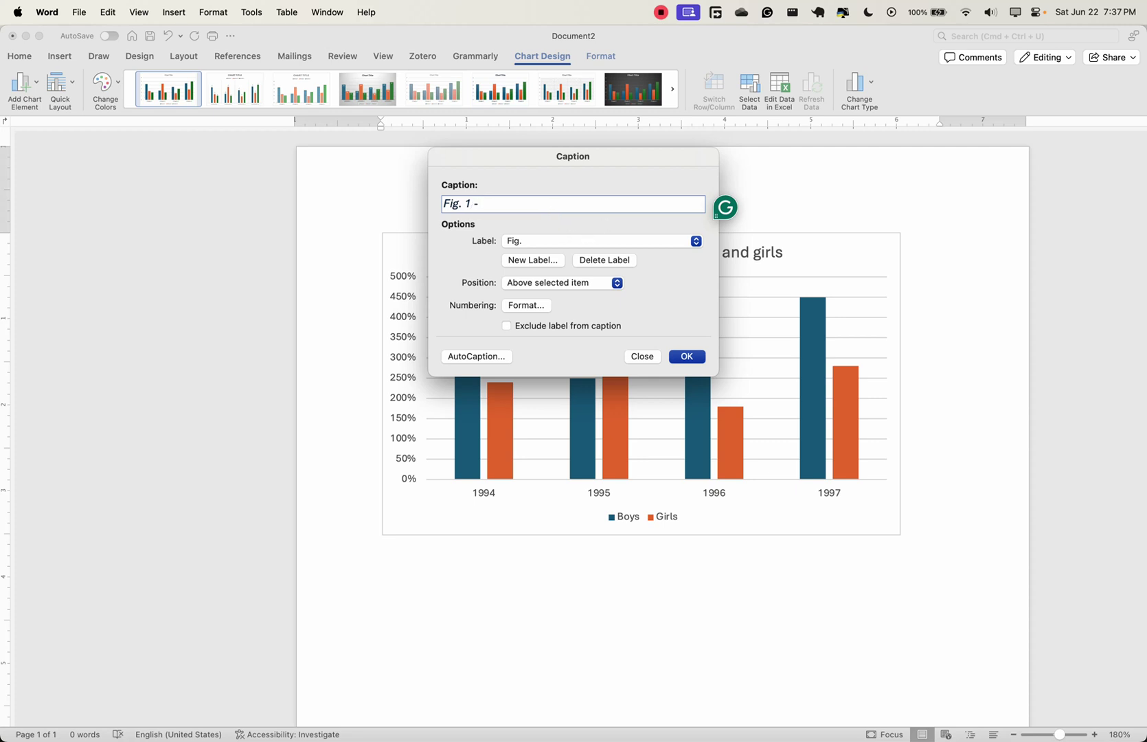
type("- Comparison between the p")
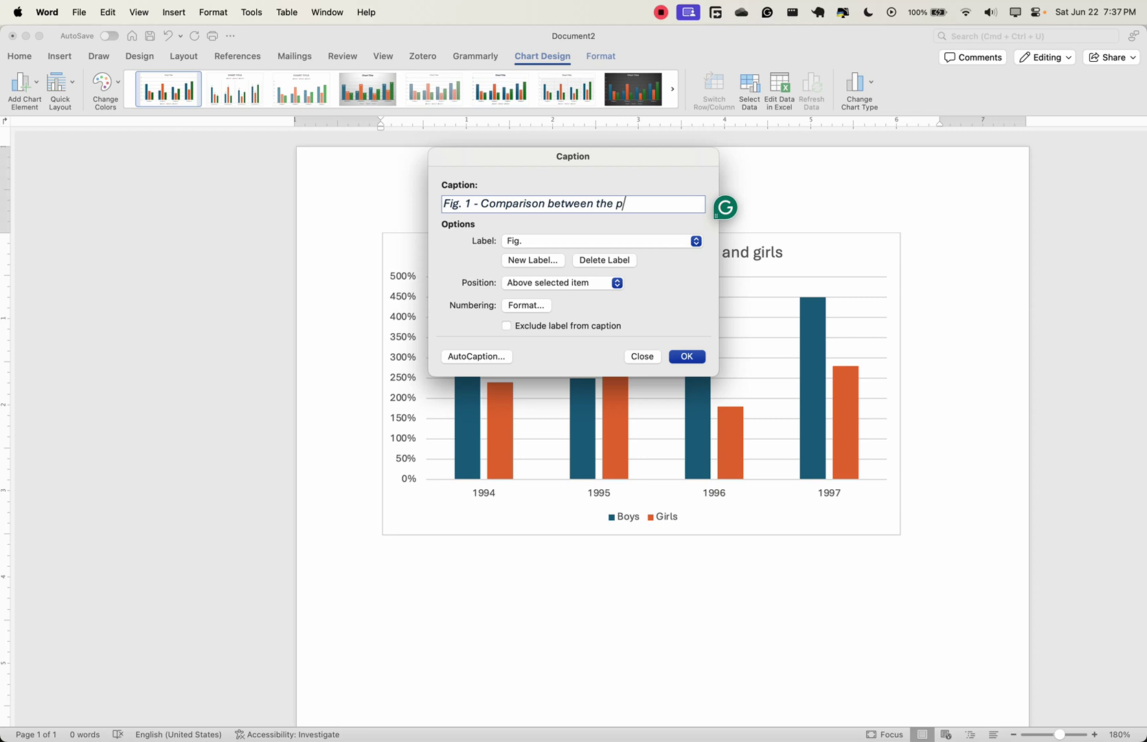
type("ercentages of boys and ")
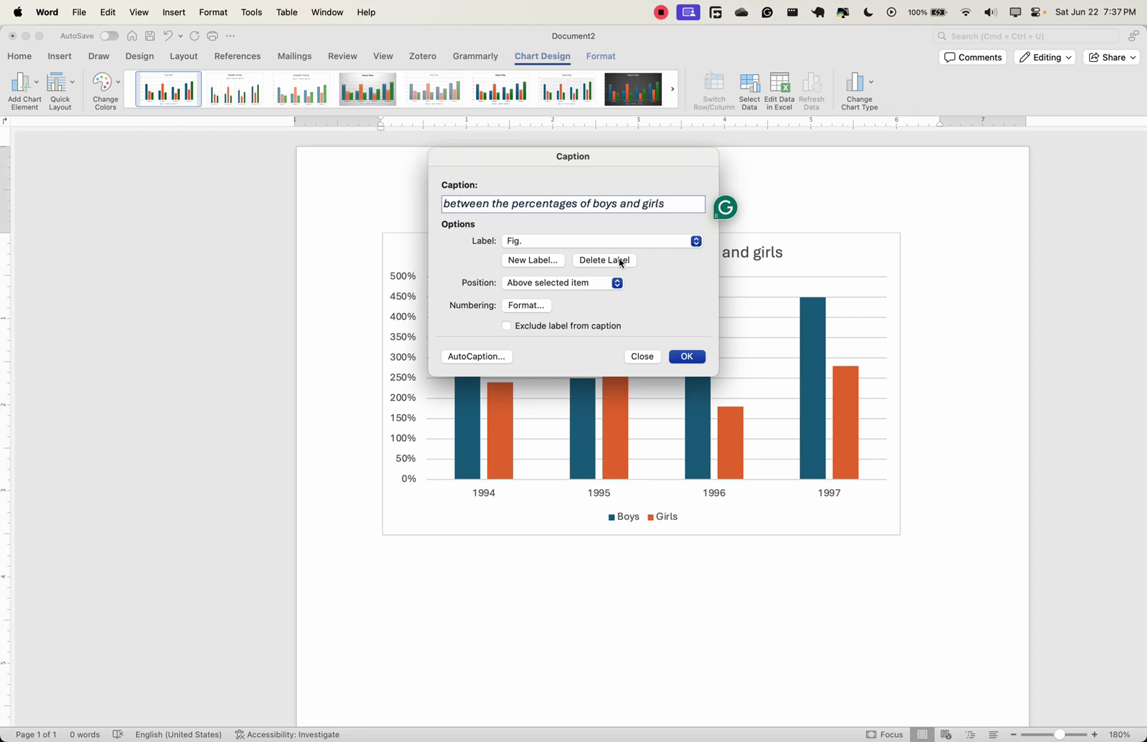
type("girls")
left_click(687, 356)
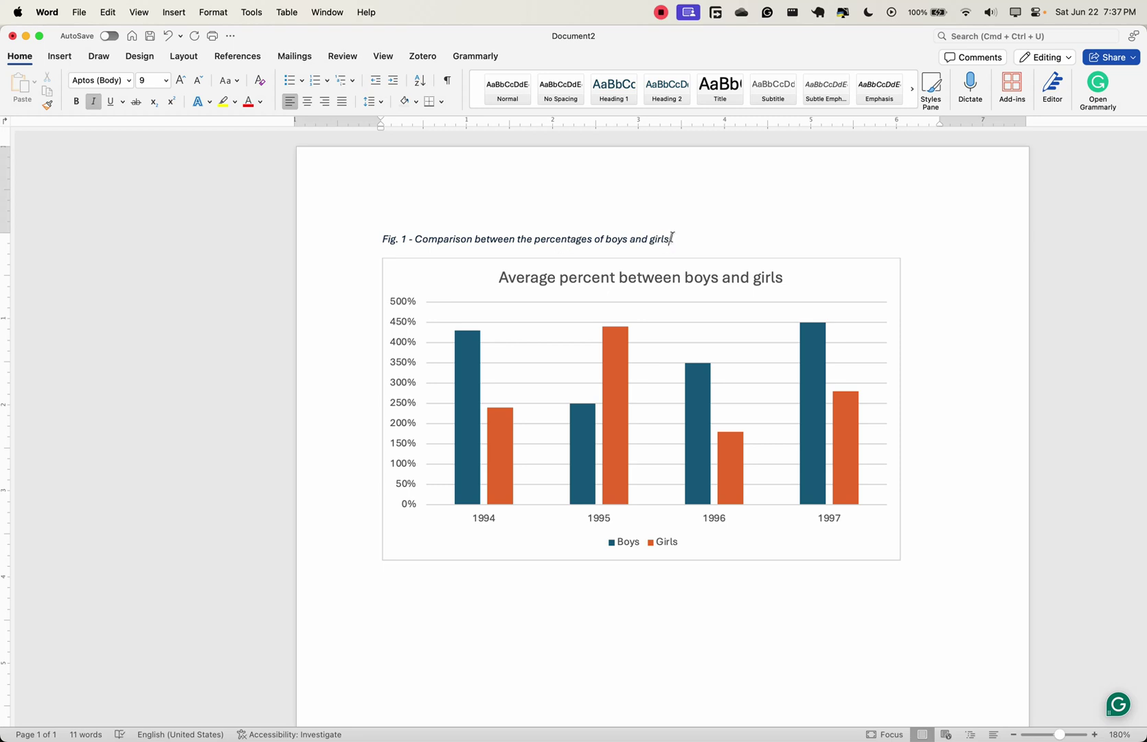
Step: Make the whole caption line 10 pt and bold
left_click_drag(675, 237, 341, 241)
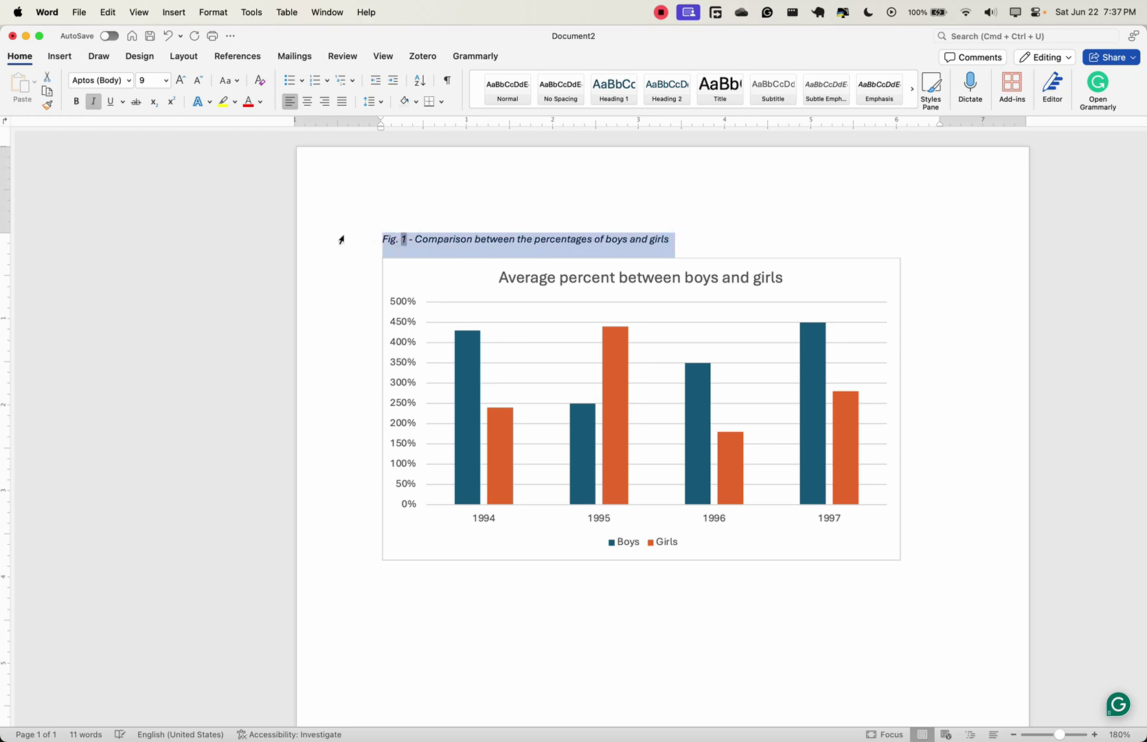
left_click(165, 80)
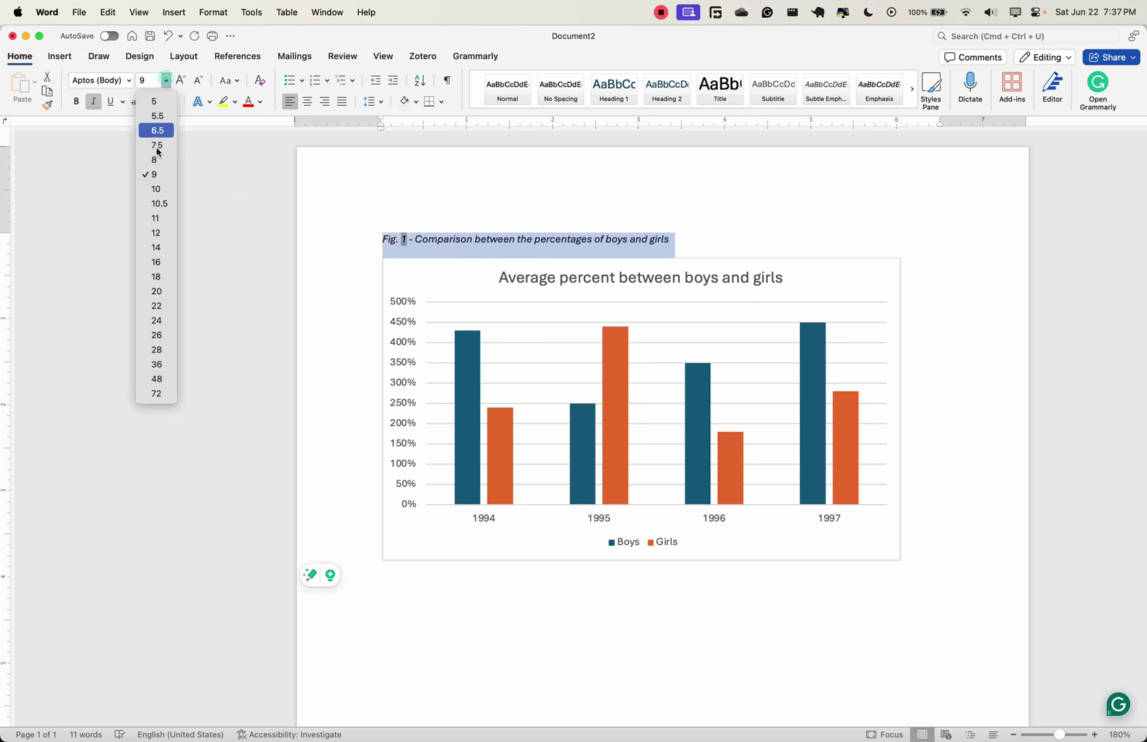
left_click(160, 190)
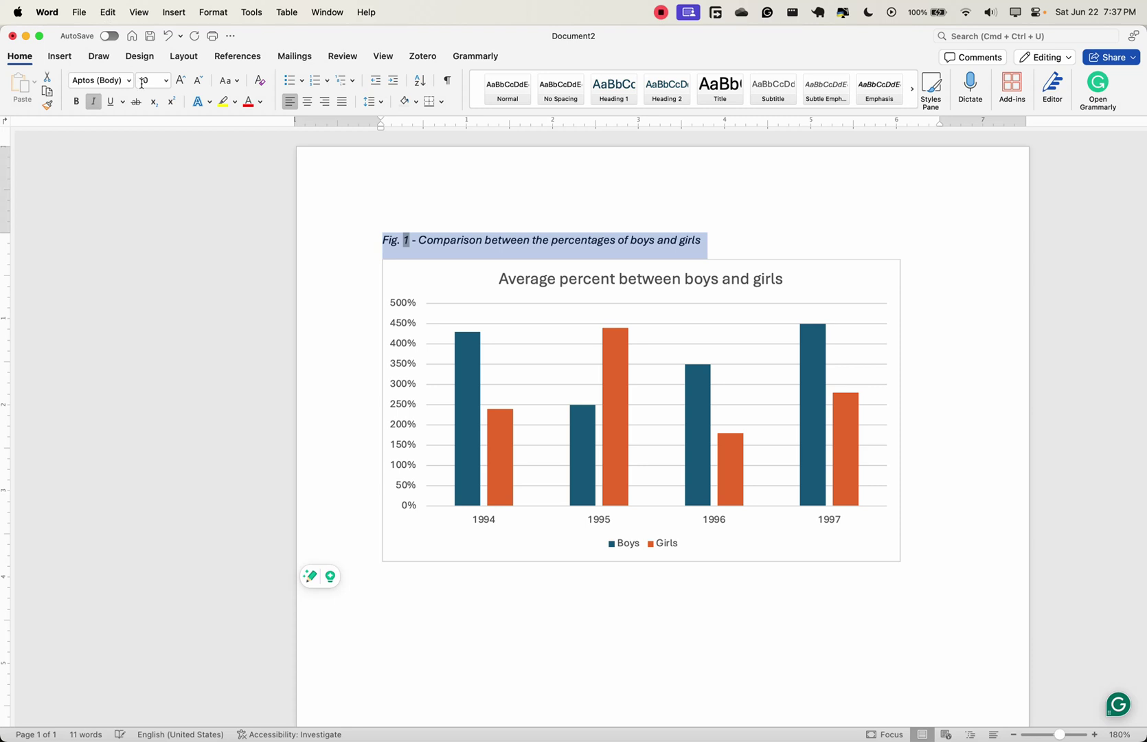
left_click(76, 102)
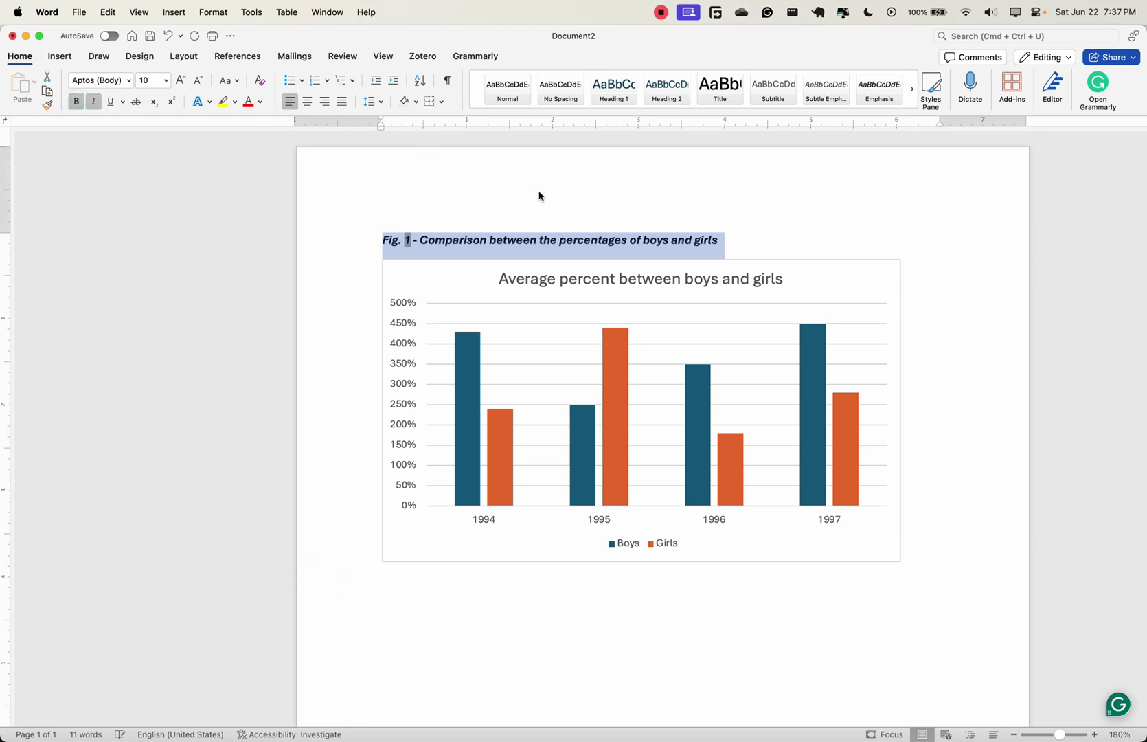
left_click(778, 247)
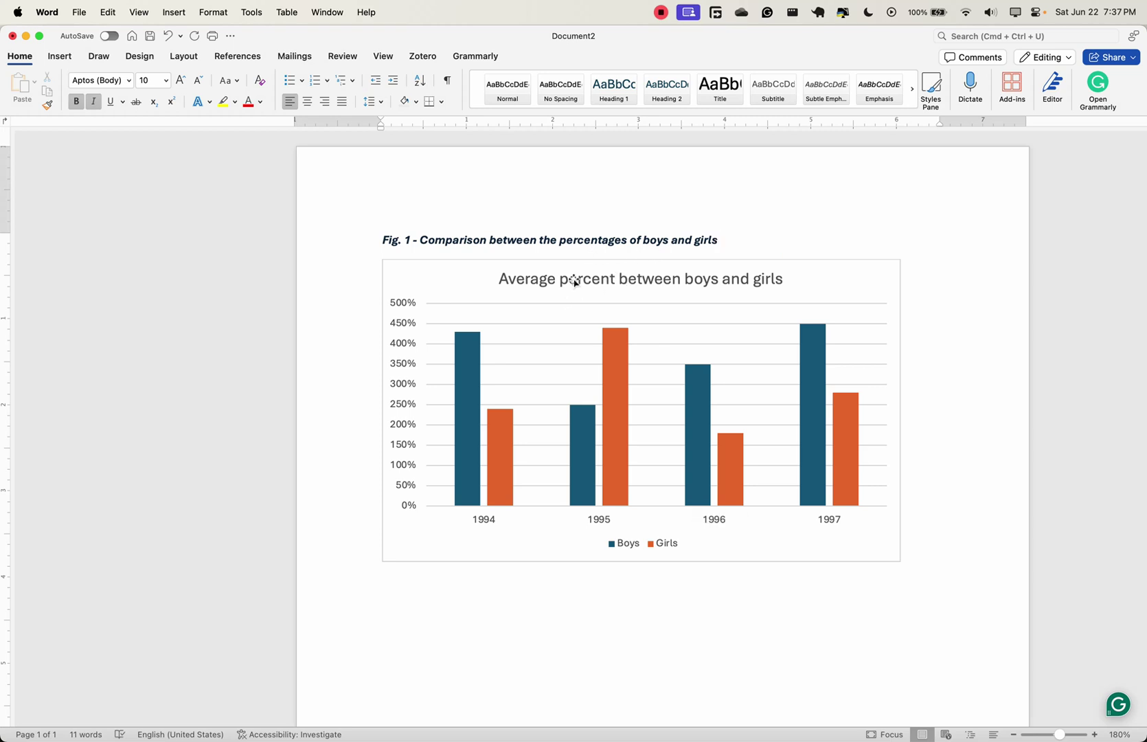
Step: Below the chart, enter =rand() in Automatic font colour and expand it into sample paragraphs
right_click(509, 297)
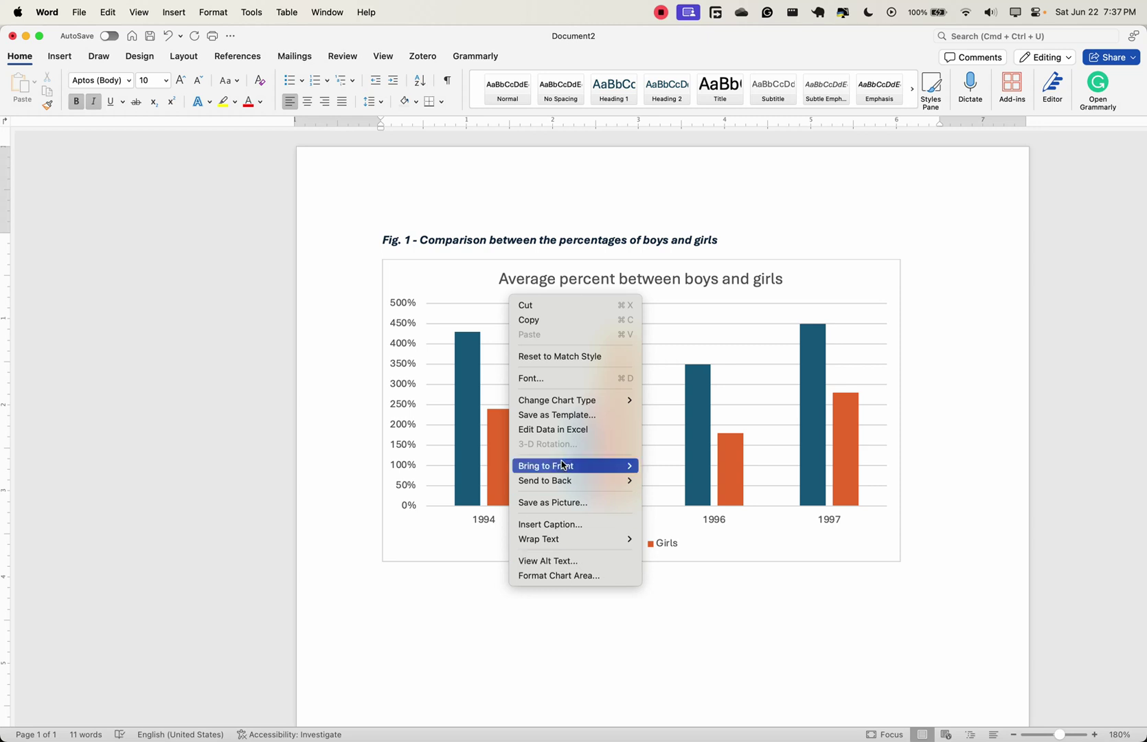
left_click(769, 540)
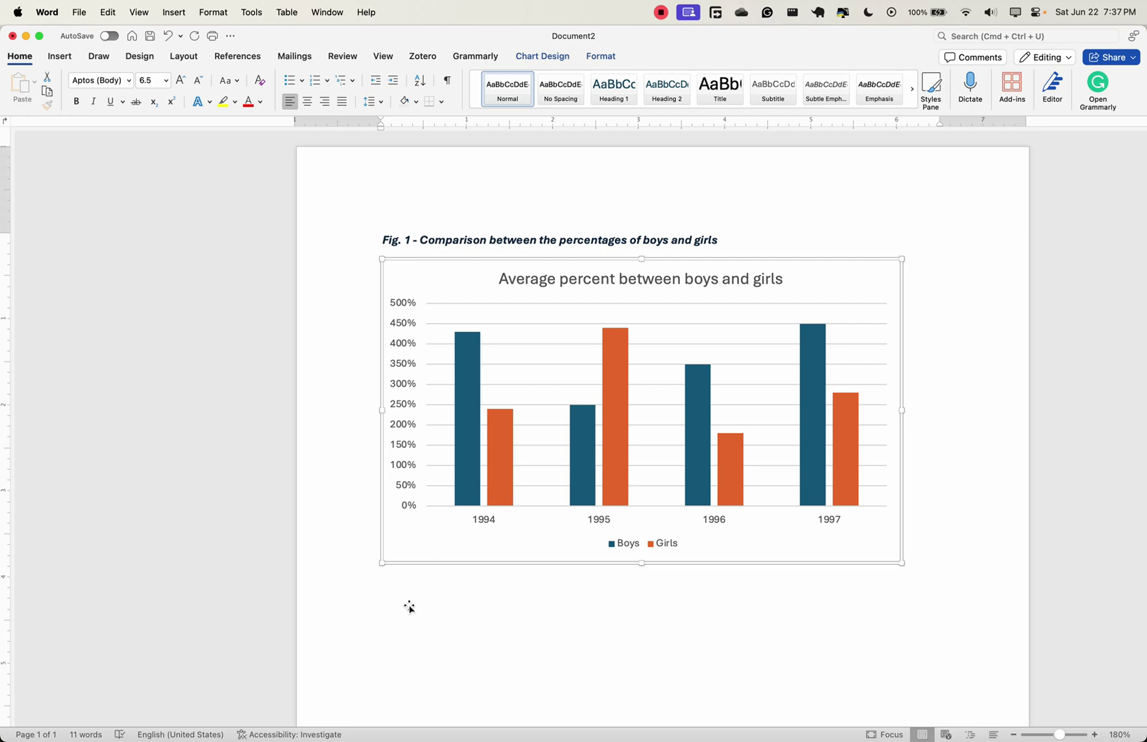
left_click(627, 640)
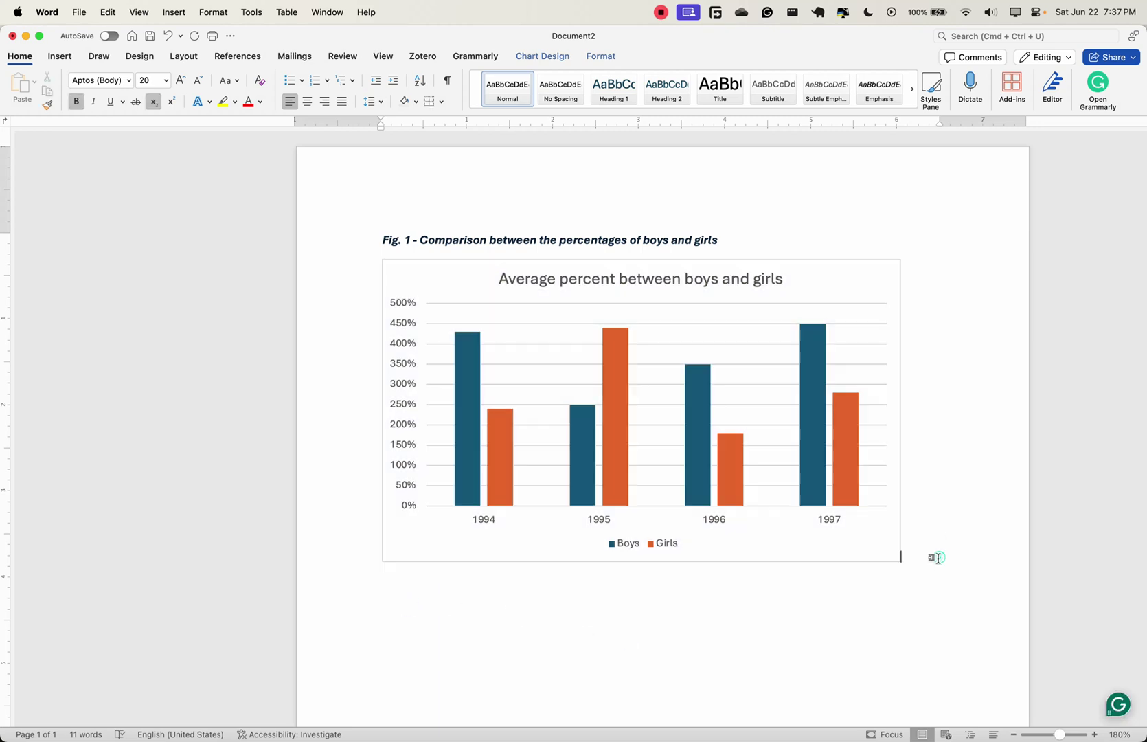
type("=rand()")
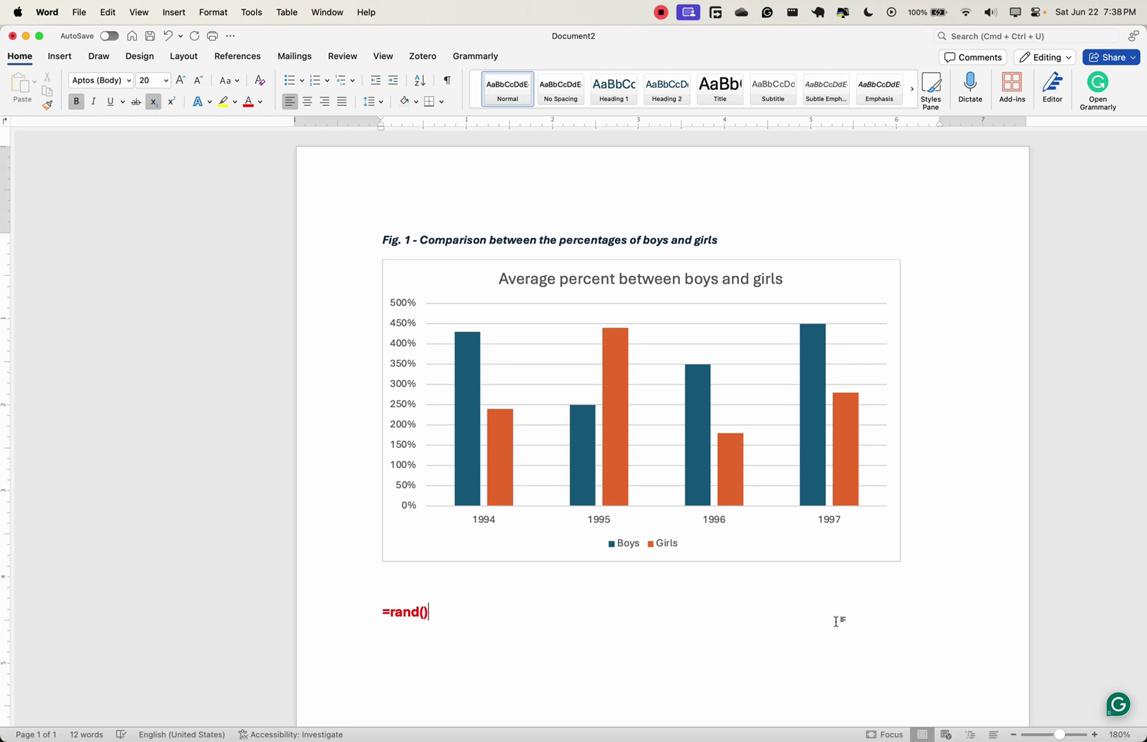
left_click_drag(457, 620, 367, 611)
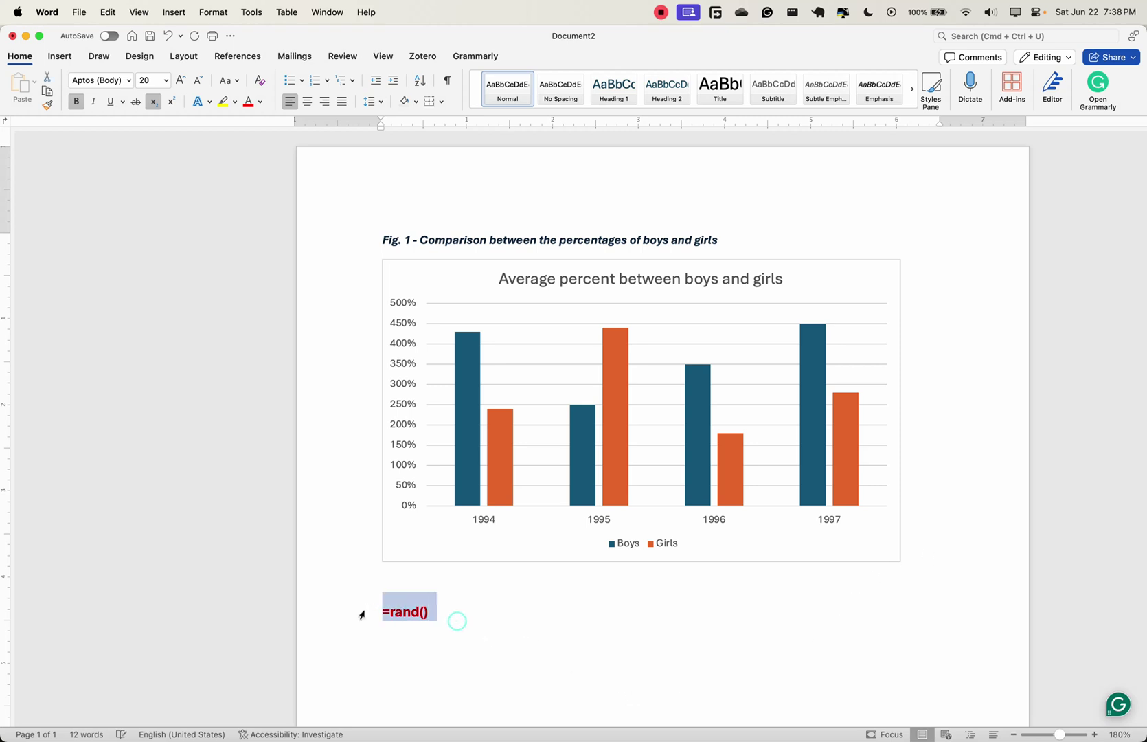
left_click(260, 101)
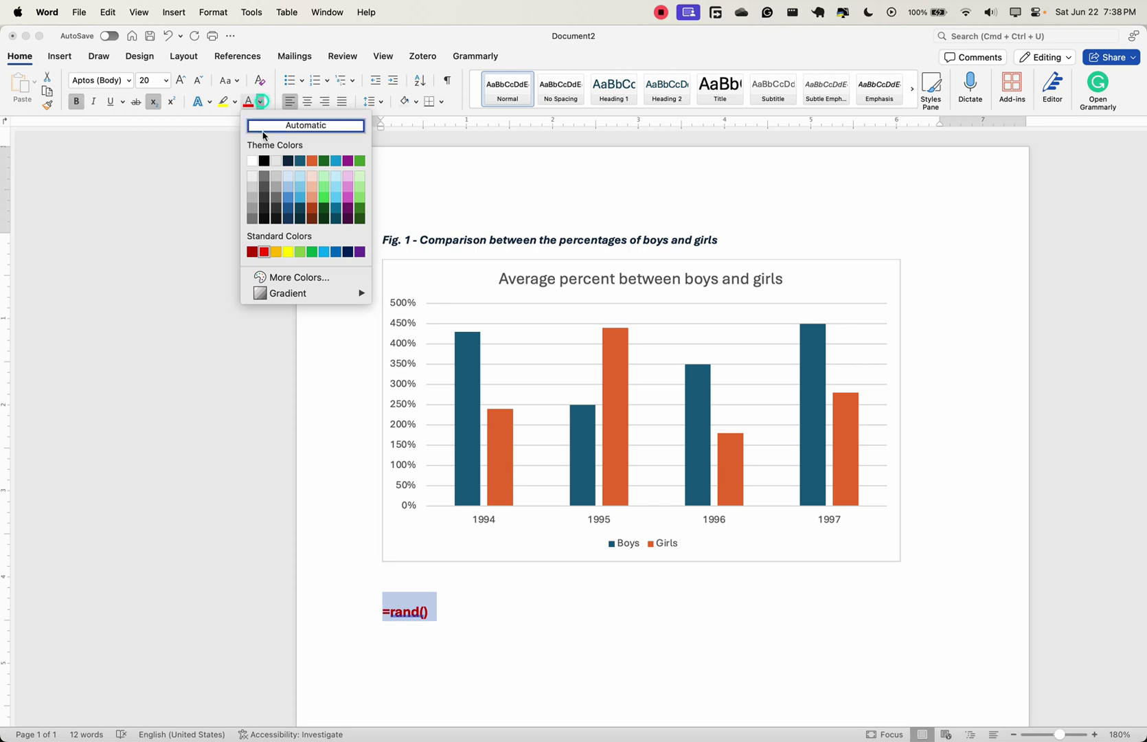
left_click(282, 127)
left_click(518, 625)
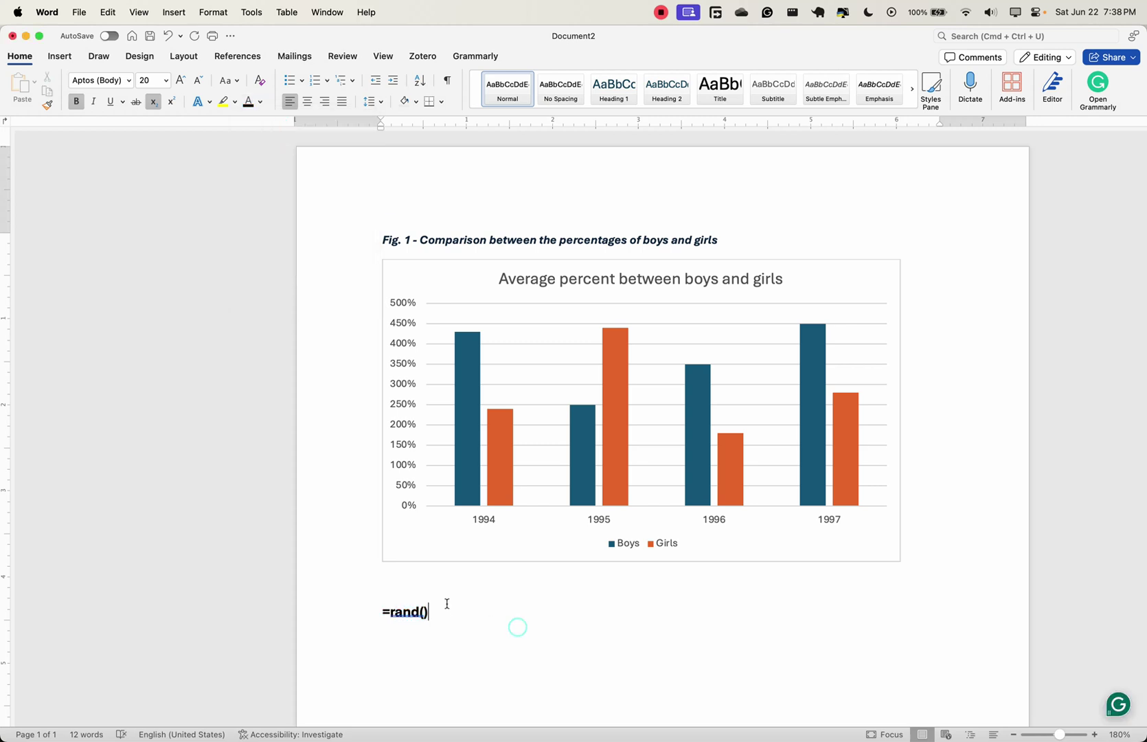
key("Return")
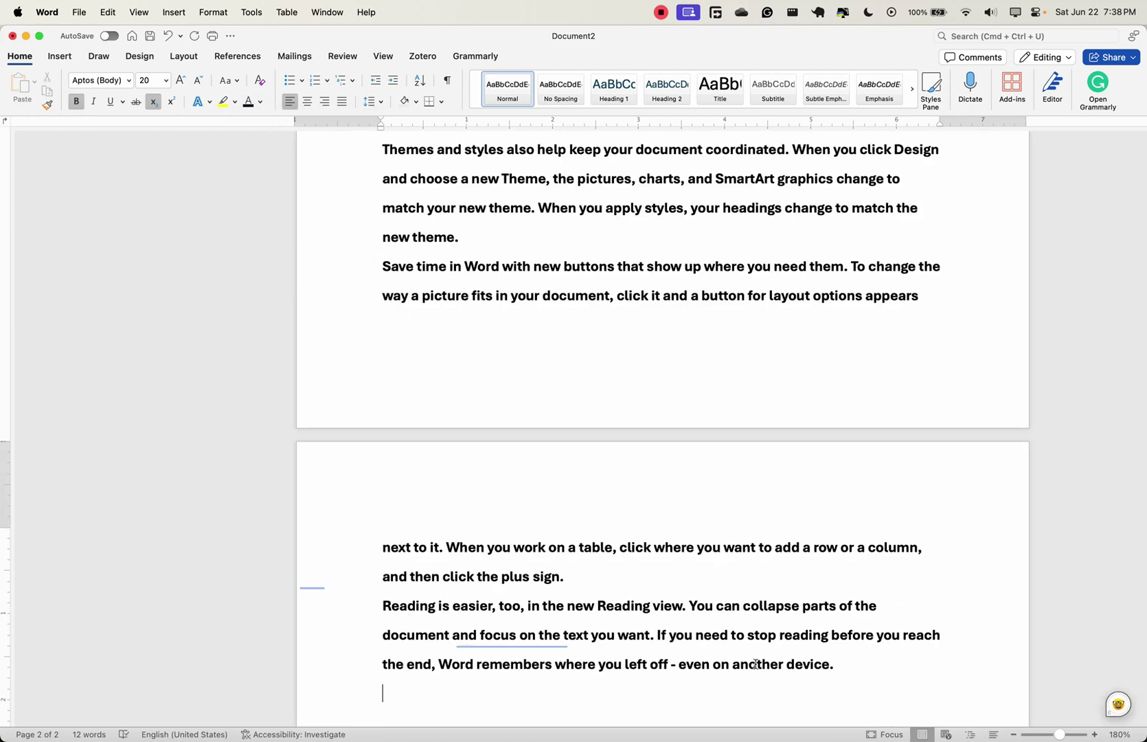
Step: Remove bold from all the generated placeholder paragraphs
left_click_drag(837, 696, 527, 605)
left_click_drag(392, 544, 379, 275)
left_click(76, 101)
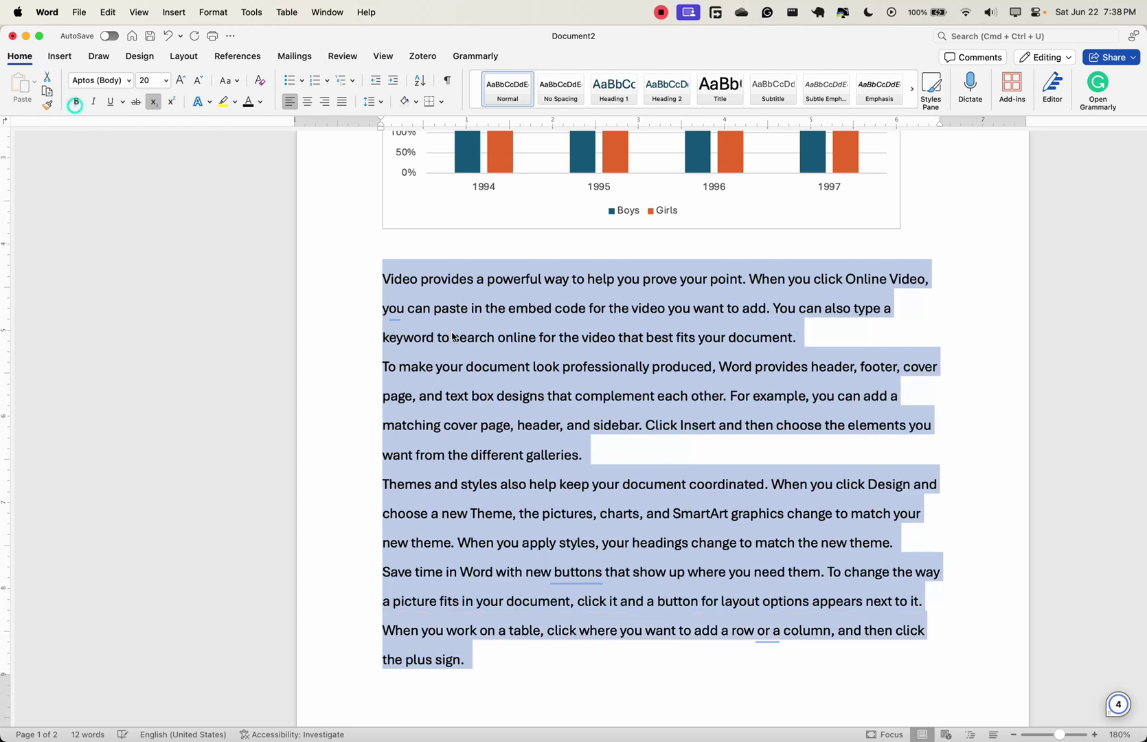
left_click(619, 364)
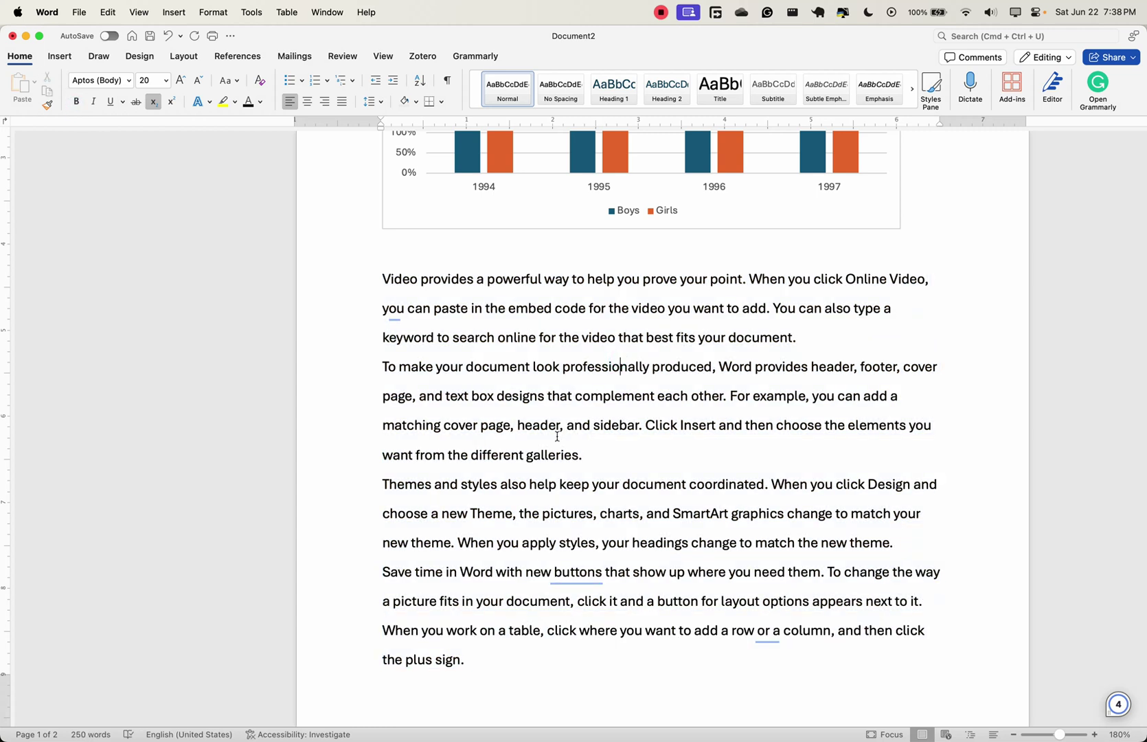
Step: Drag the chart down so it follows the first body paragraph about video
scroll(528, 425, "up", 5)
left_click(514, 388)
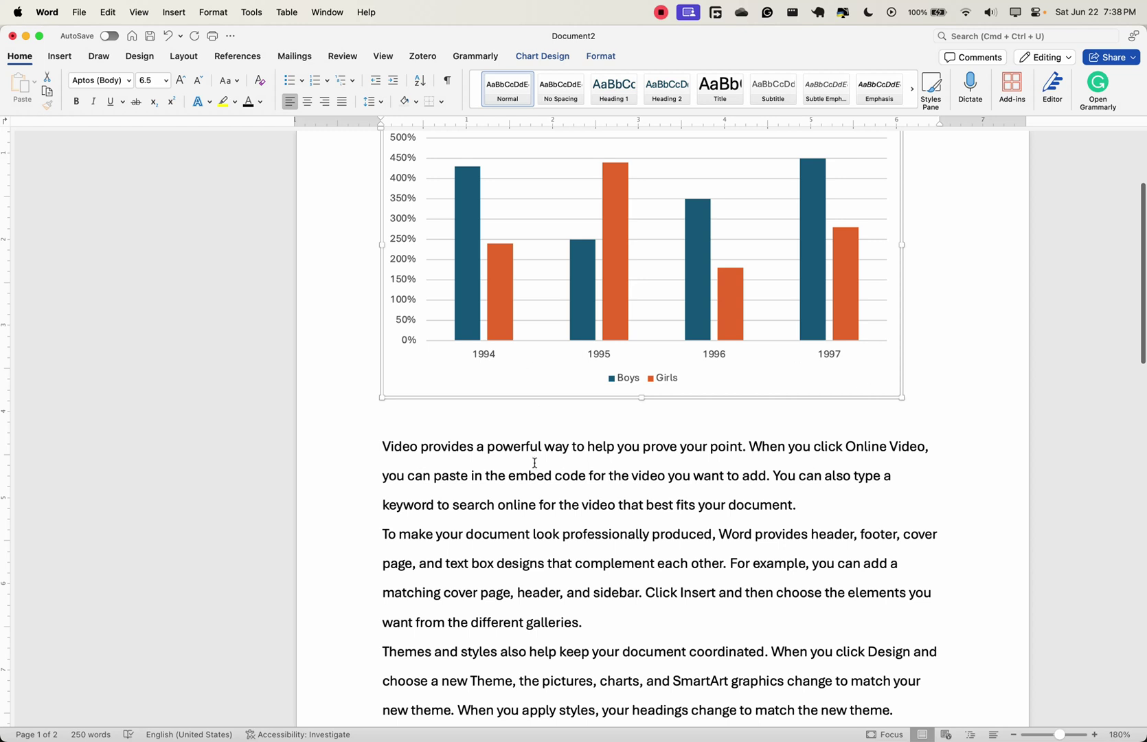
scroll(534, 462, "up", 5)
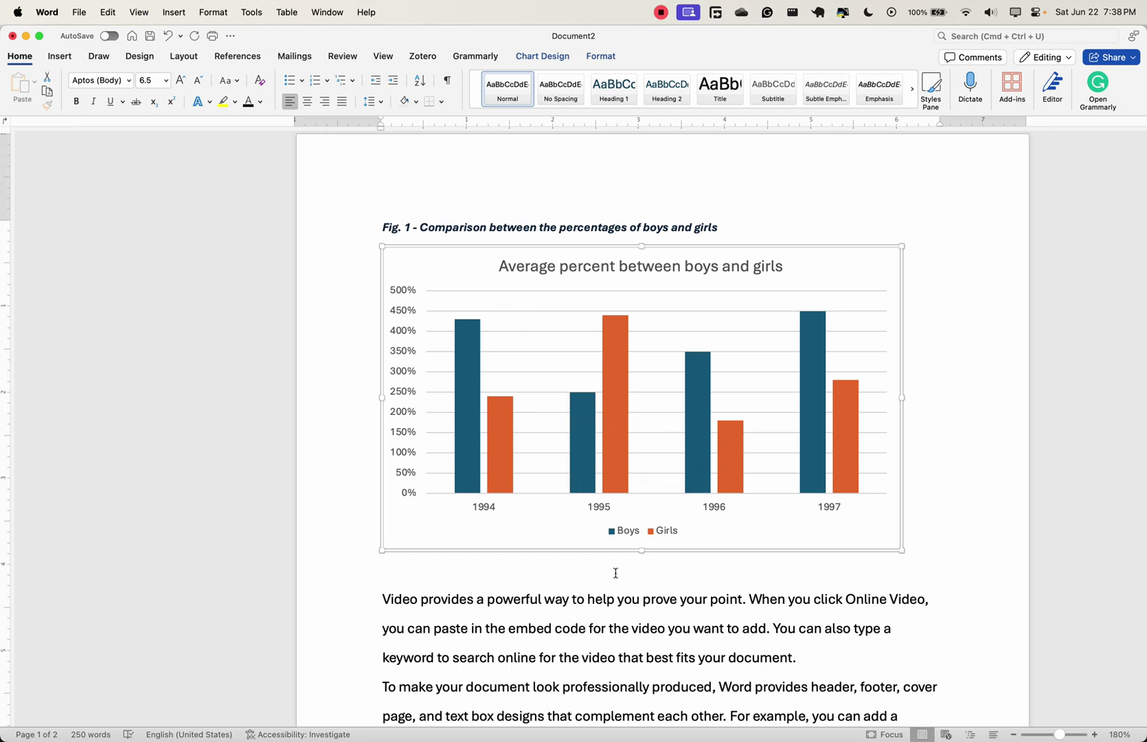
left_click(535, 411)
left_click_drag(540, 514, 569, 627)
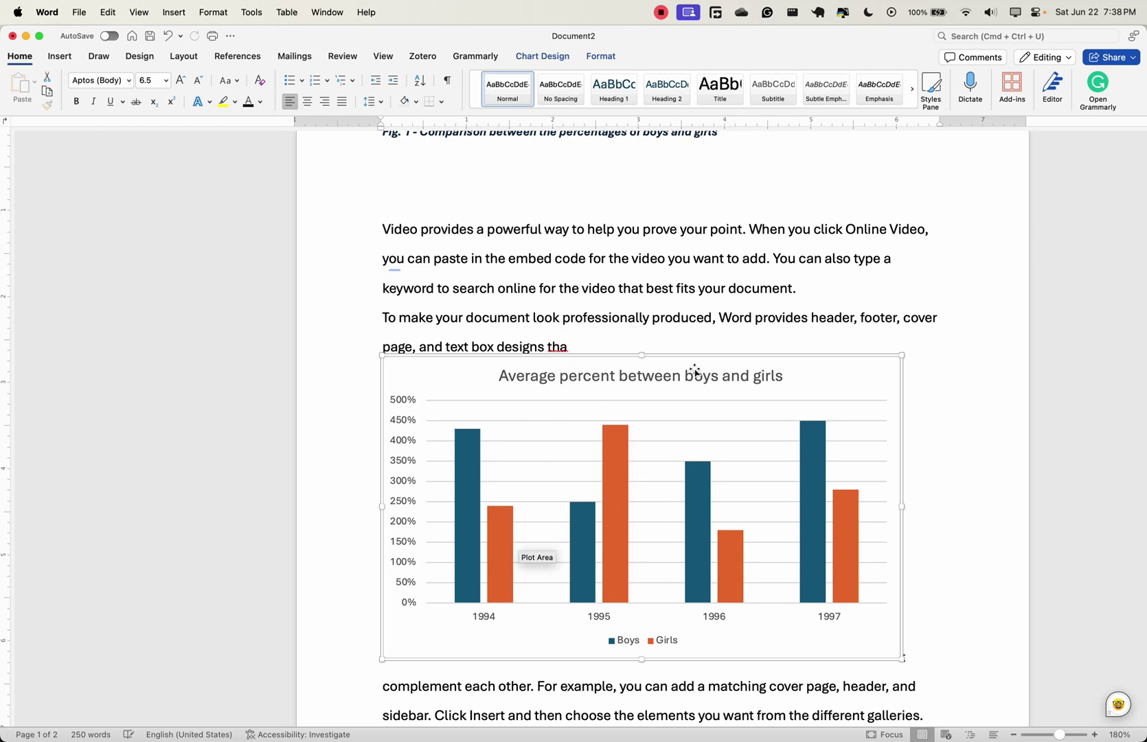
left_click_drag(806, 364, 799, 277)
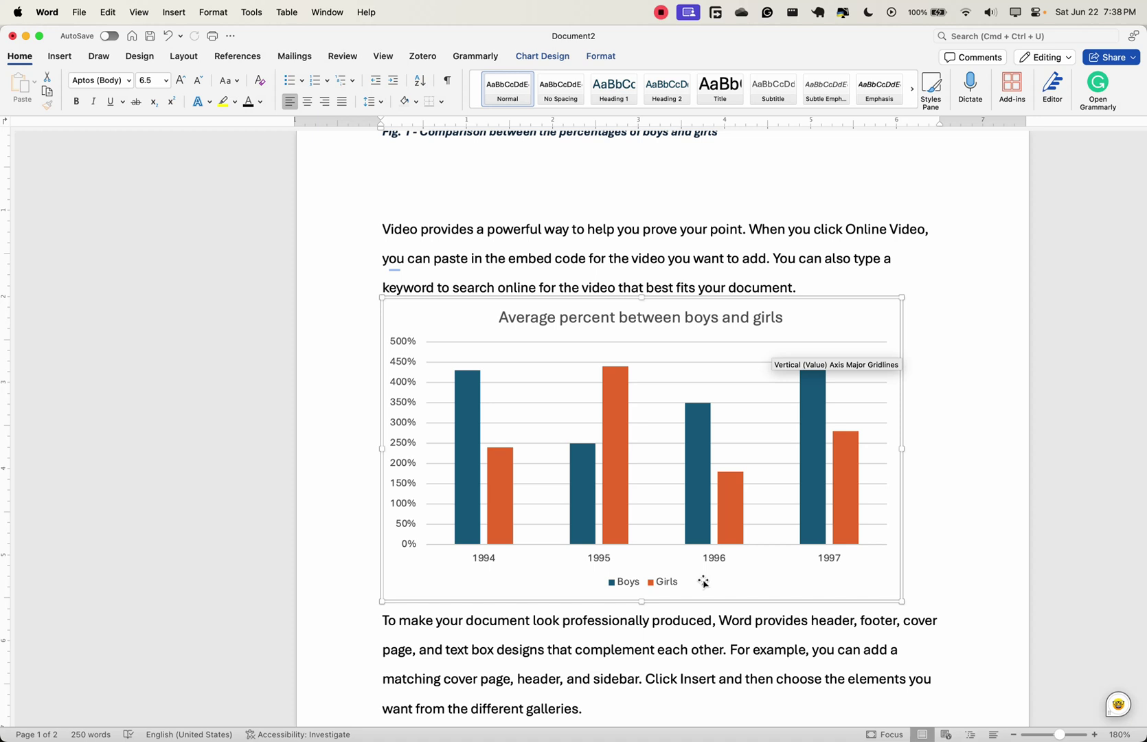
Step: Apply Square text wrapping to the chart
right_click(757, 568)
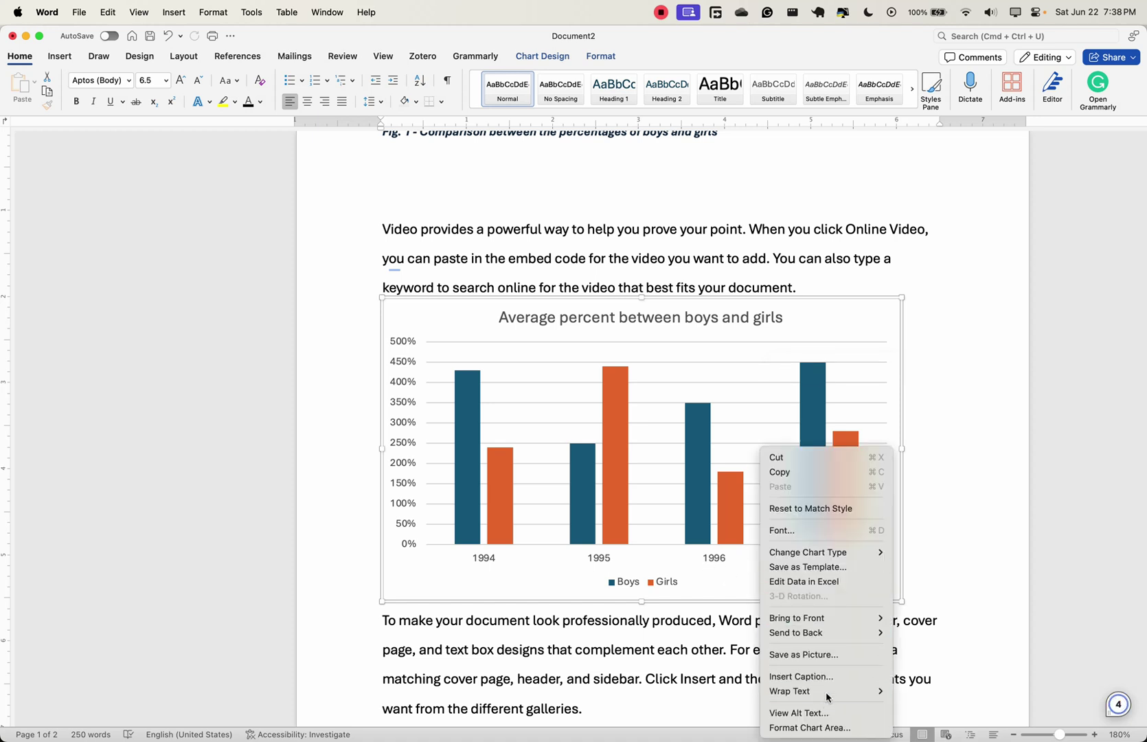
mouse_move(833, 692)
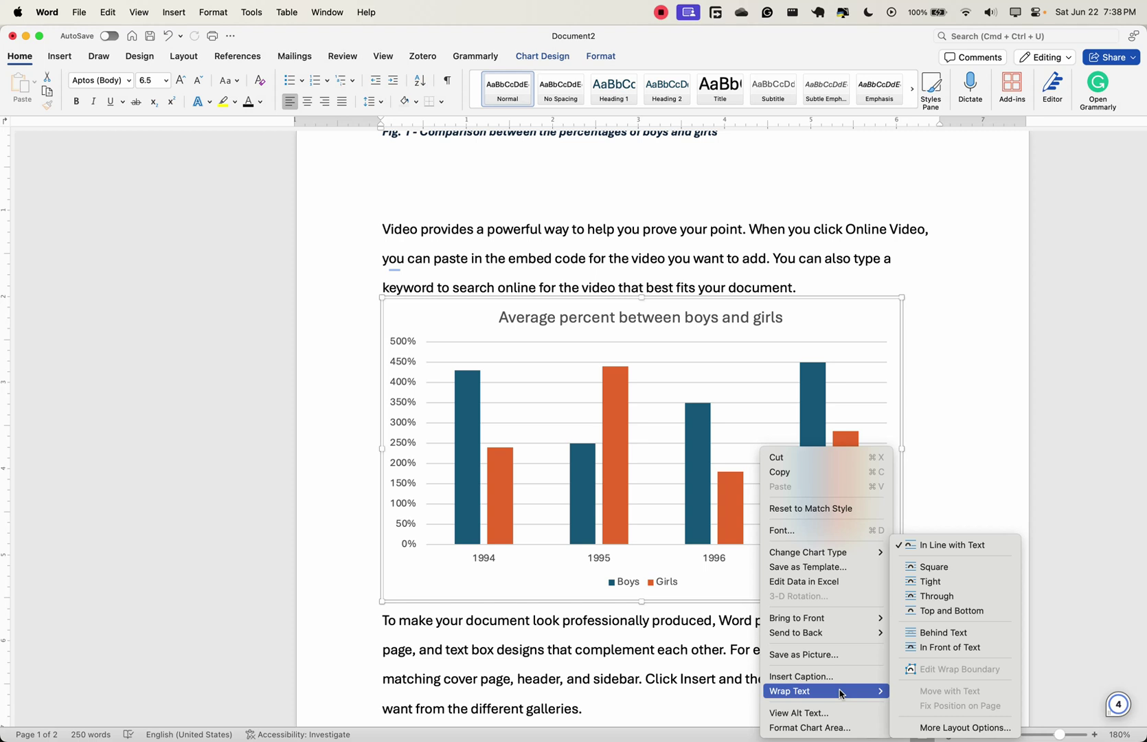
left_click(938, 567)
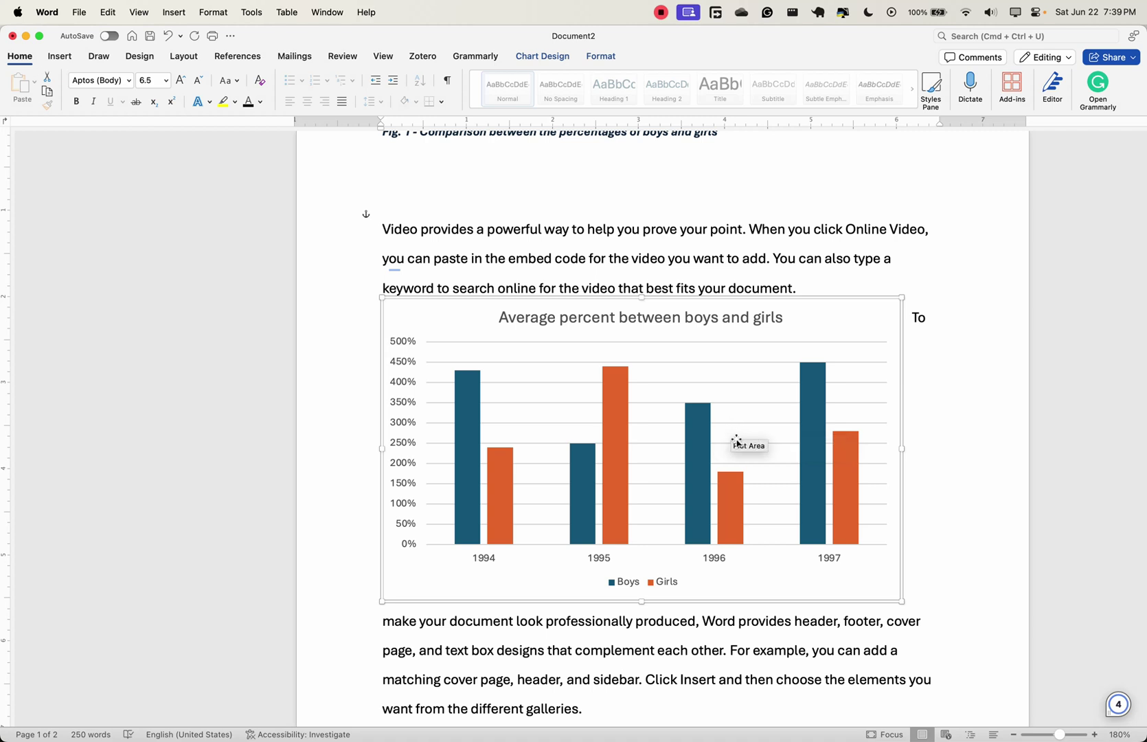
Step: Bring up context menus for the plot area, Girls series and whole chart
mouse_move(706, 490)
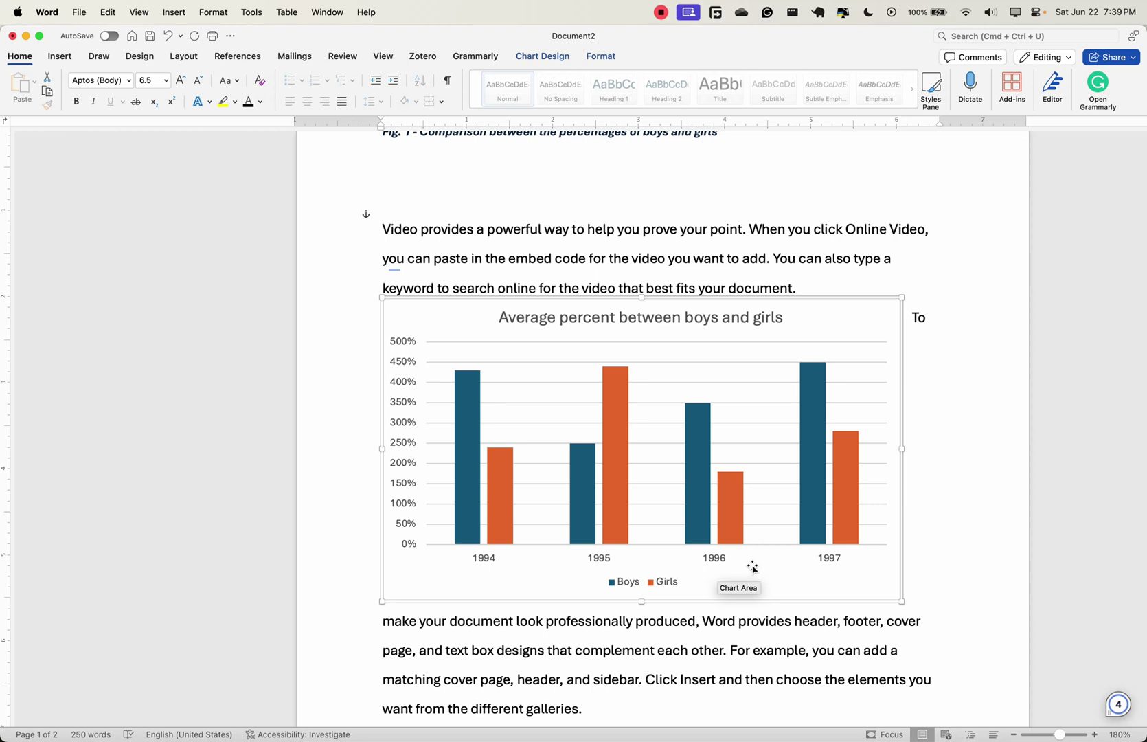
right_click(769, 537)
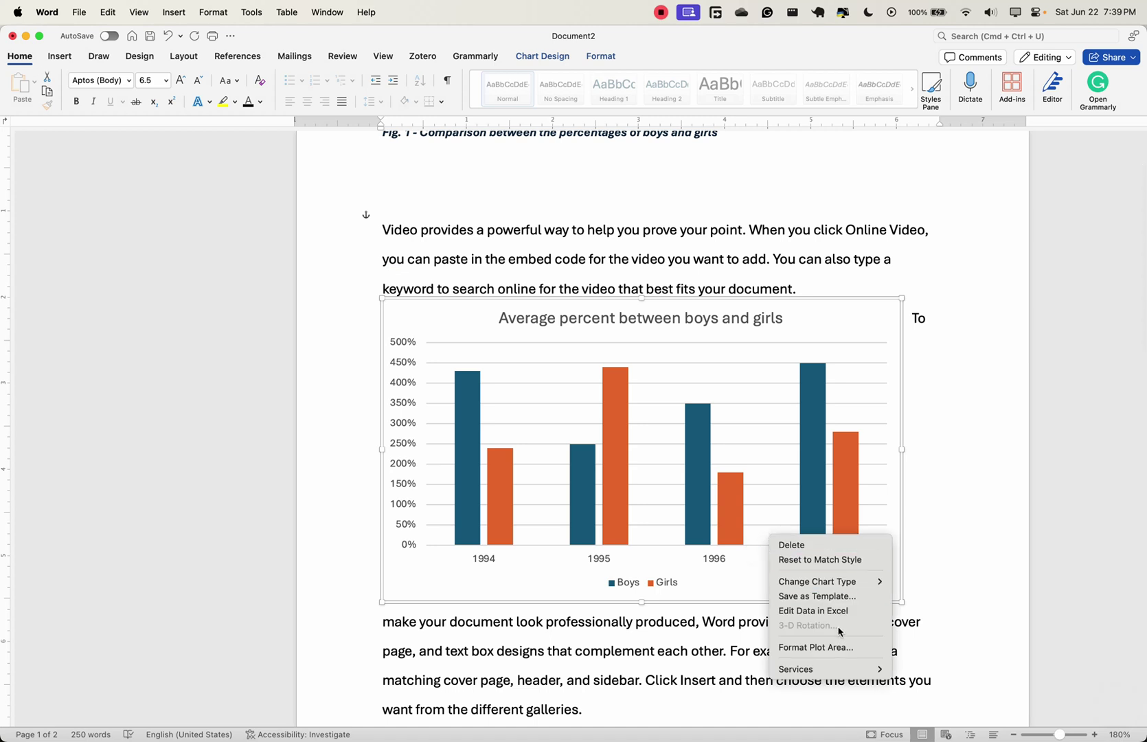
left_click(716, 578)
right_click(749, 581)
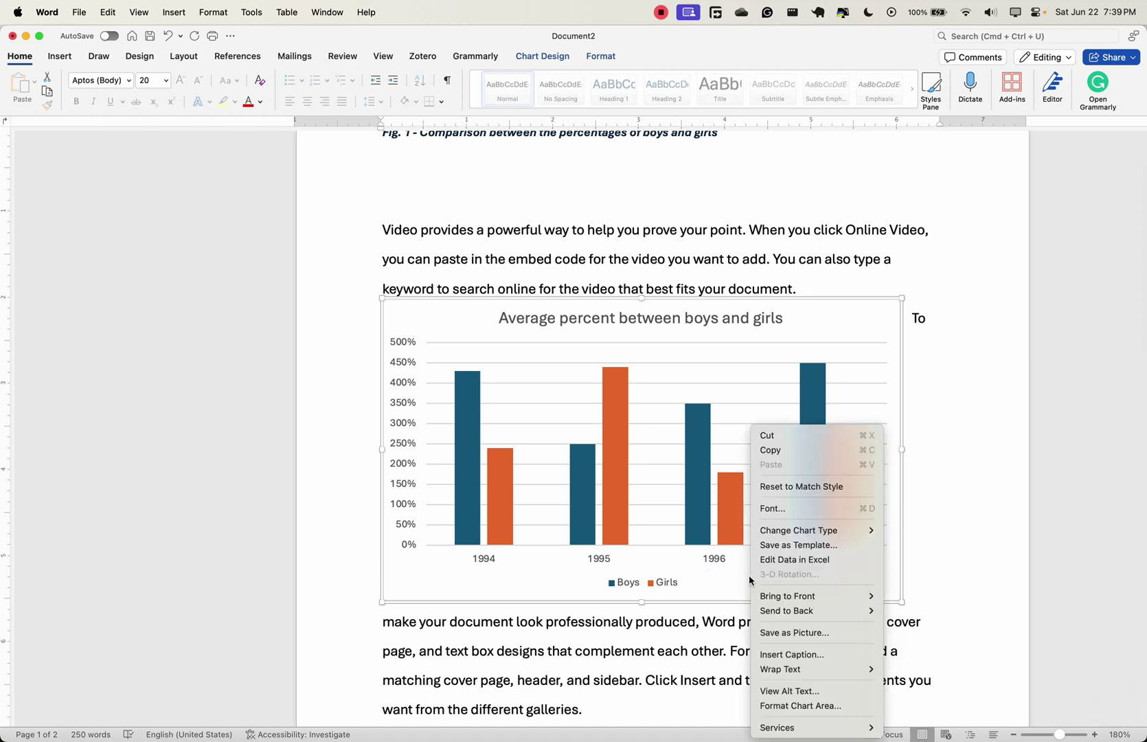
left_click(735, 586)
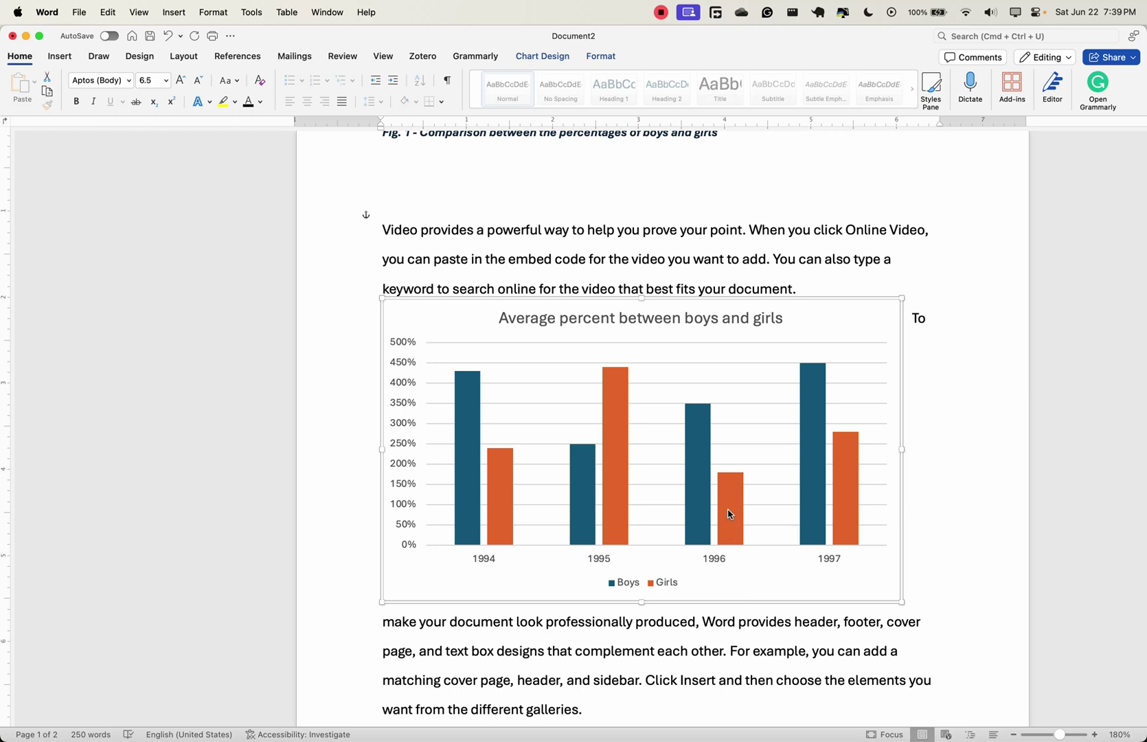
right_click(729, 512)
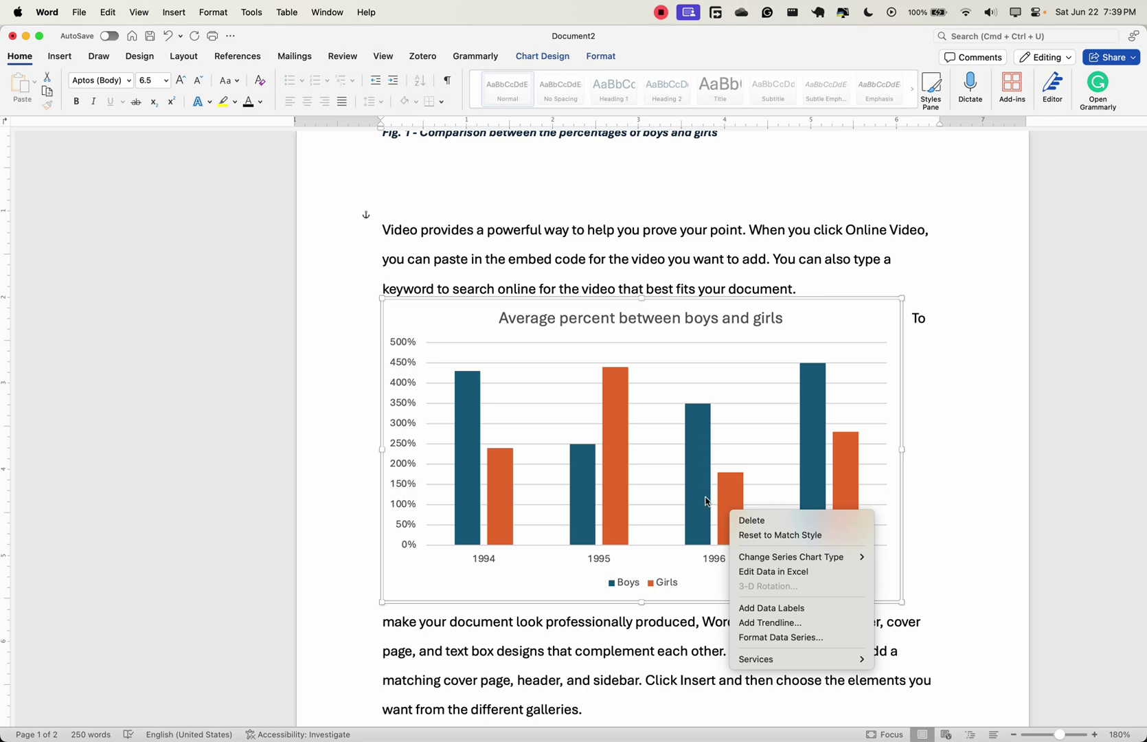
left_click(708, 584)
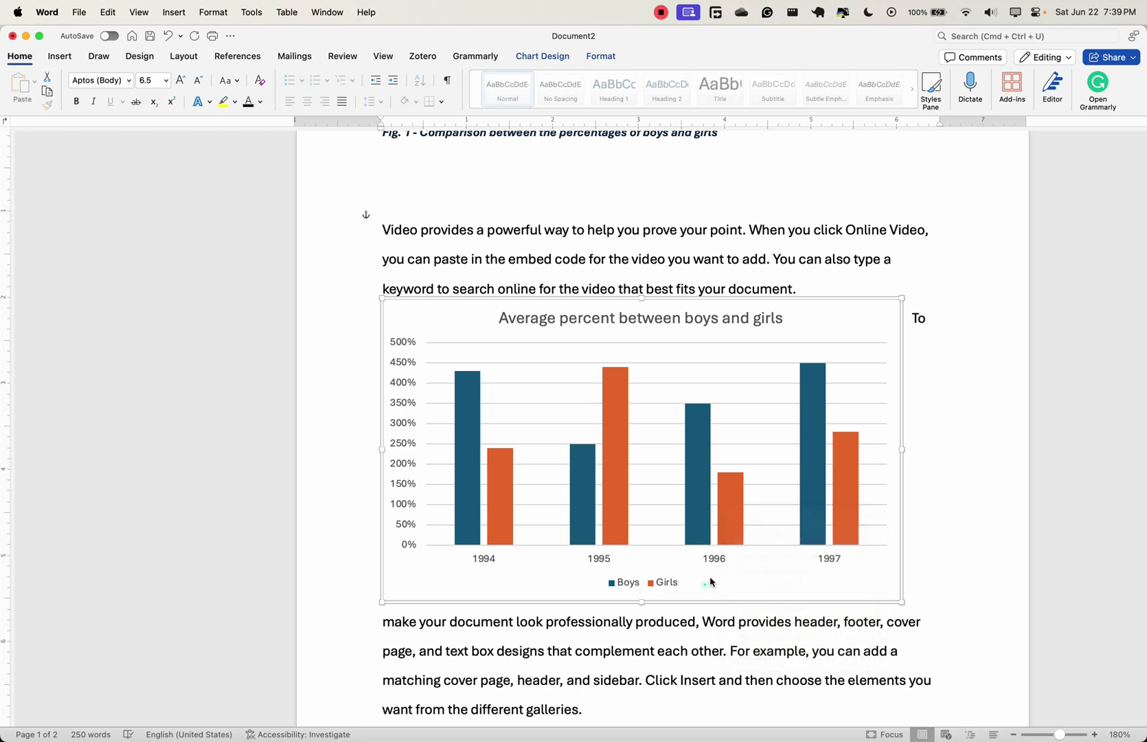
right_click(787, 584)
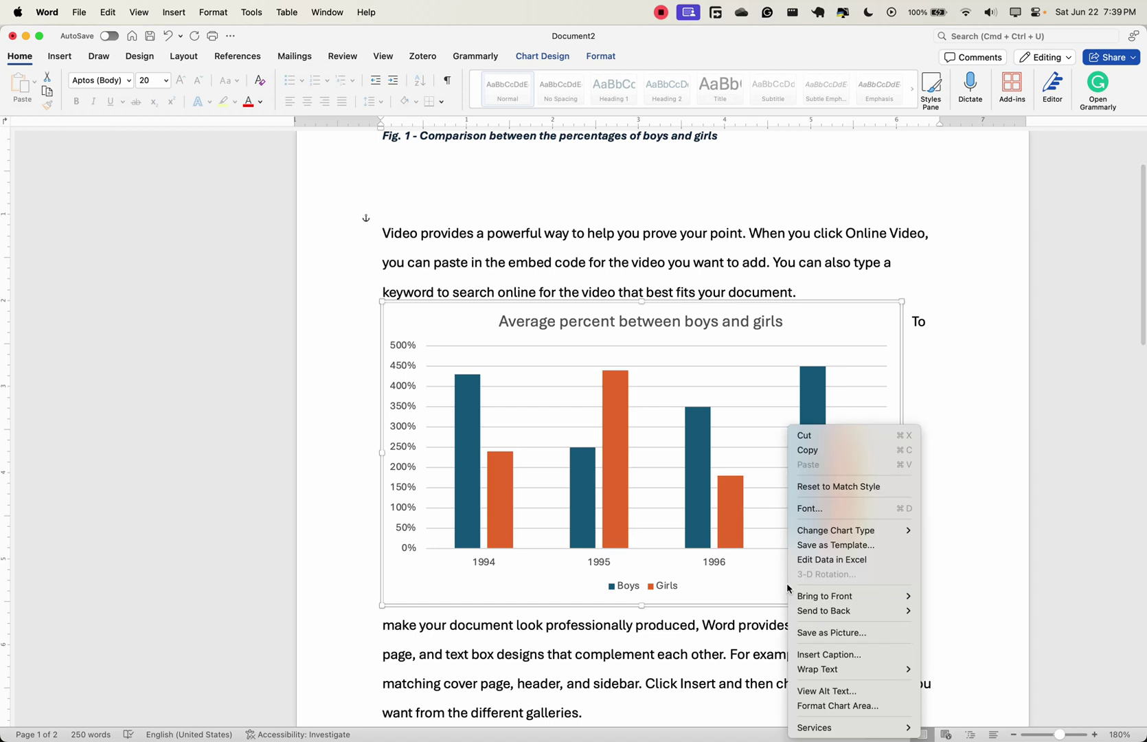
left_click(768, 587)
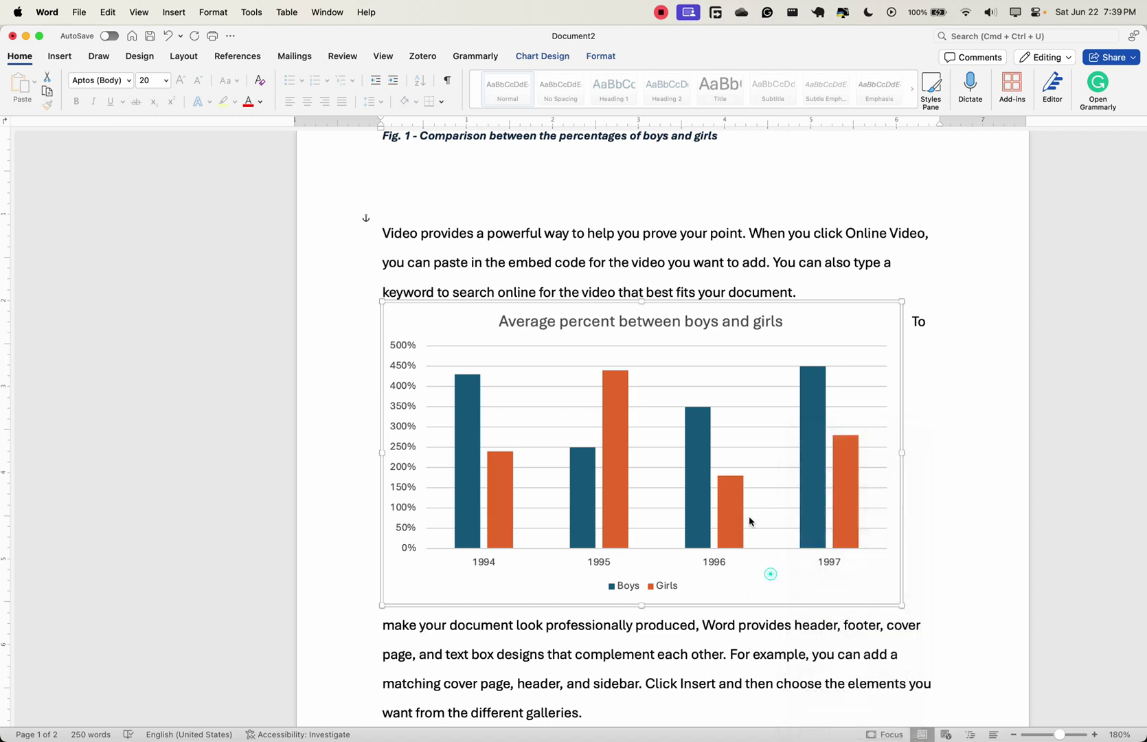
Step: Reselect the chart and review its wrapping options, keeping Square wrapping unchanged
scroll(768, 591, "up", 1)
left_click(780, 593)
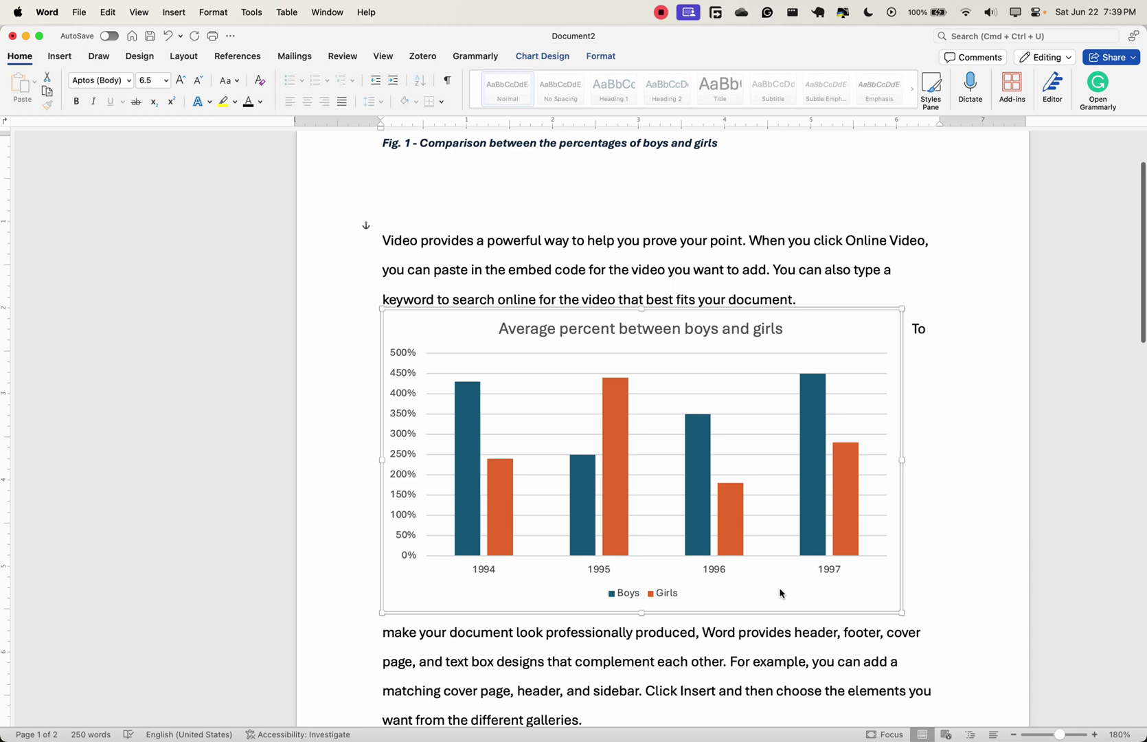
right_click(779, 593)
right_click(729, 523)
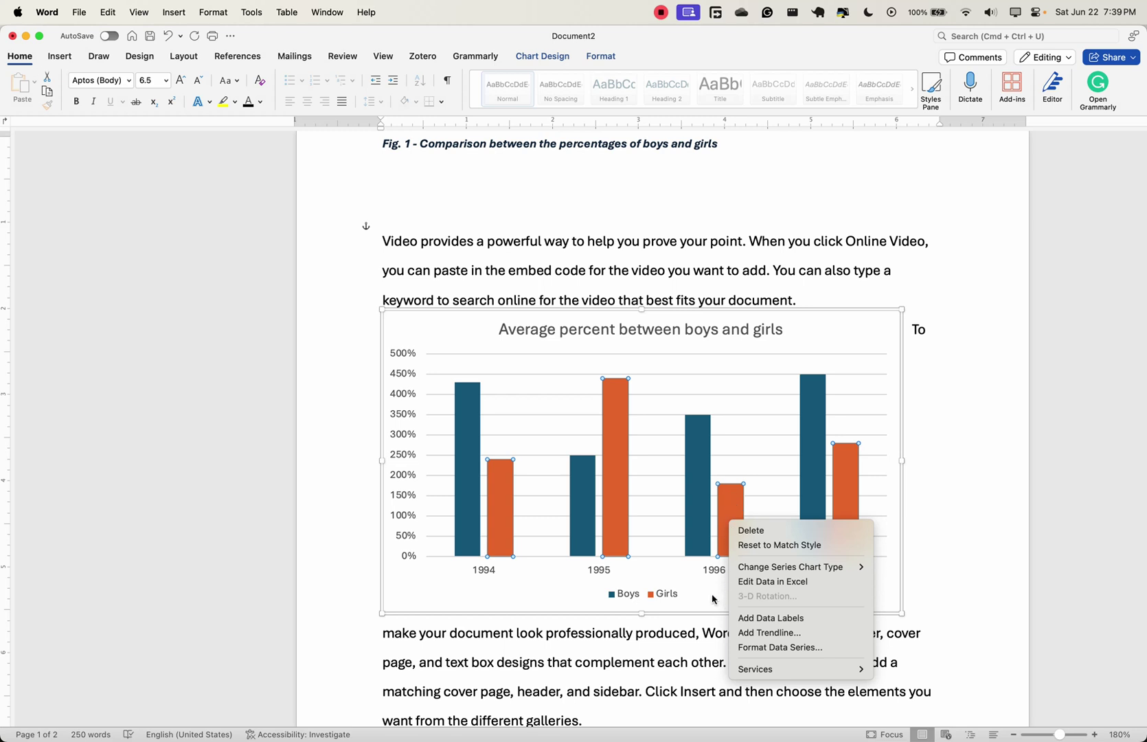
left_click(712, 597)
right_click(760, 597)
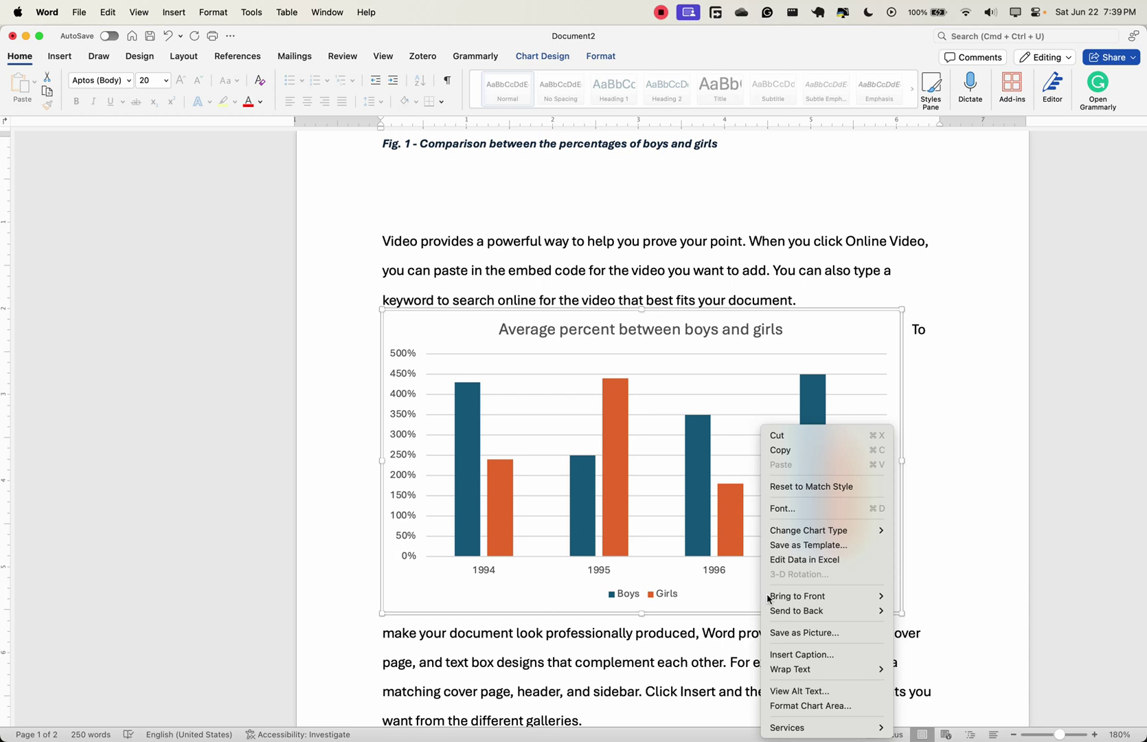
right_click(732, 599)
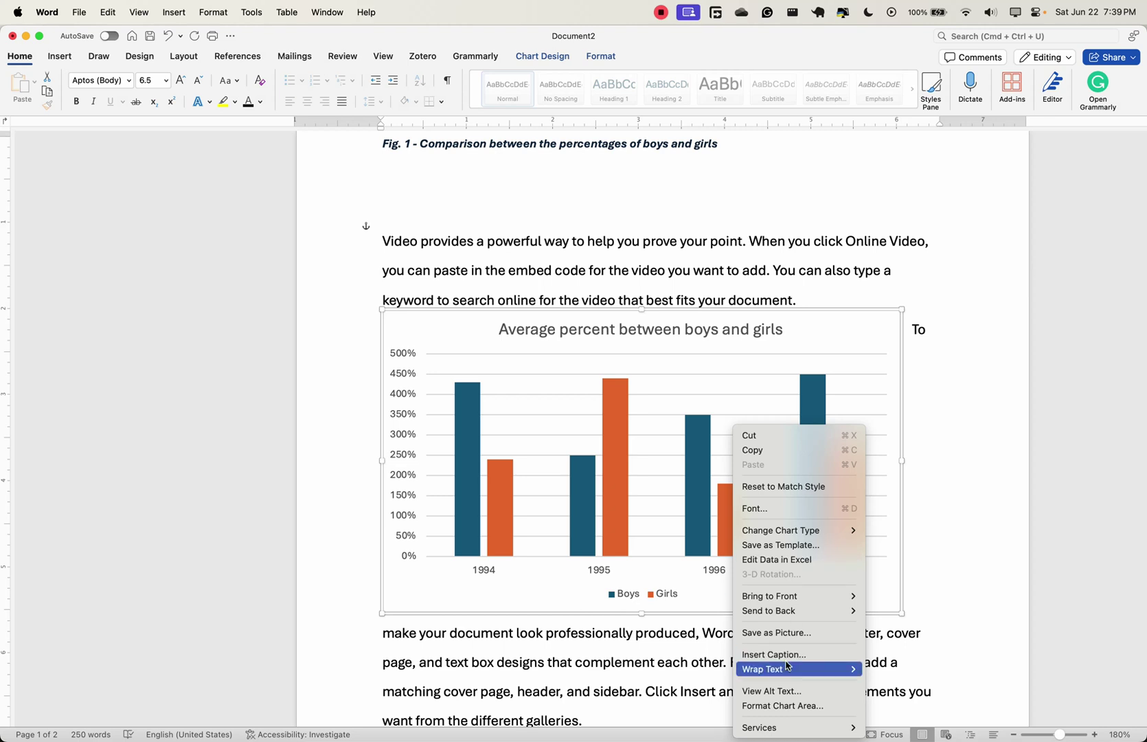
mouse_move(793, 669)
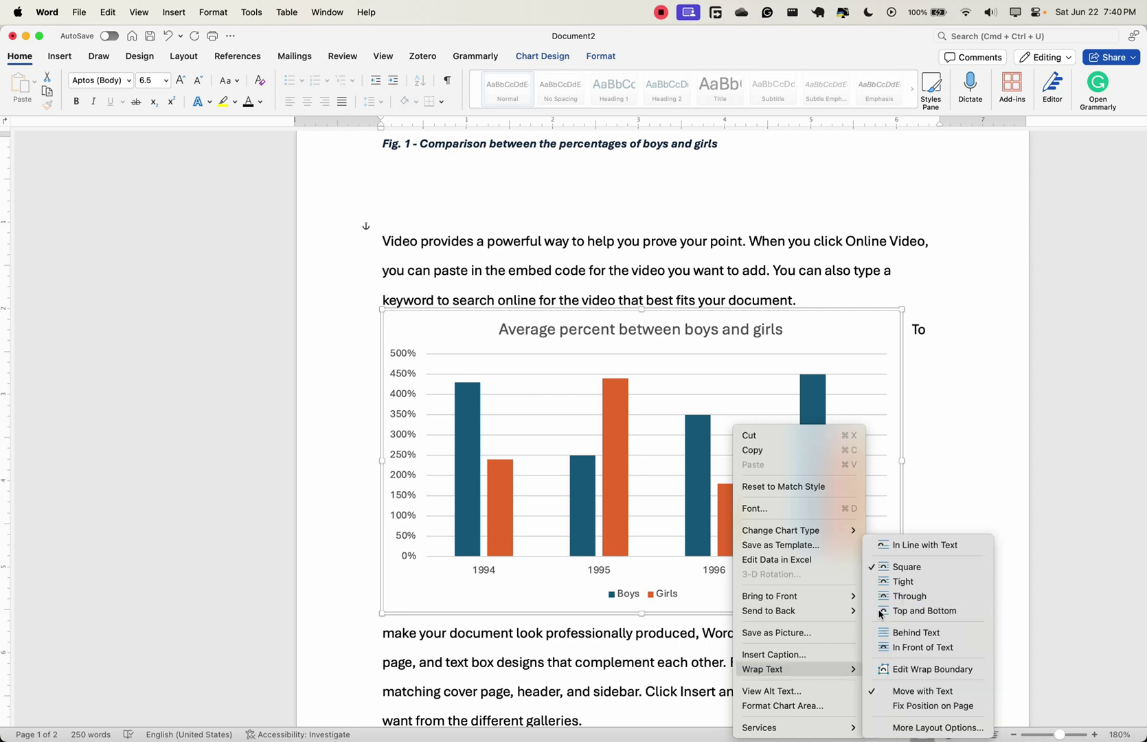
left_click(978, 522)
scroll(970, 520, "down", 5)
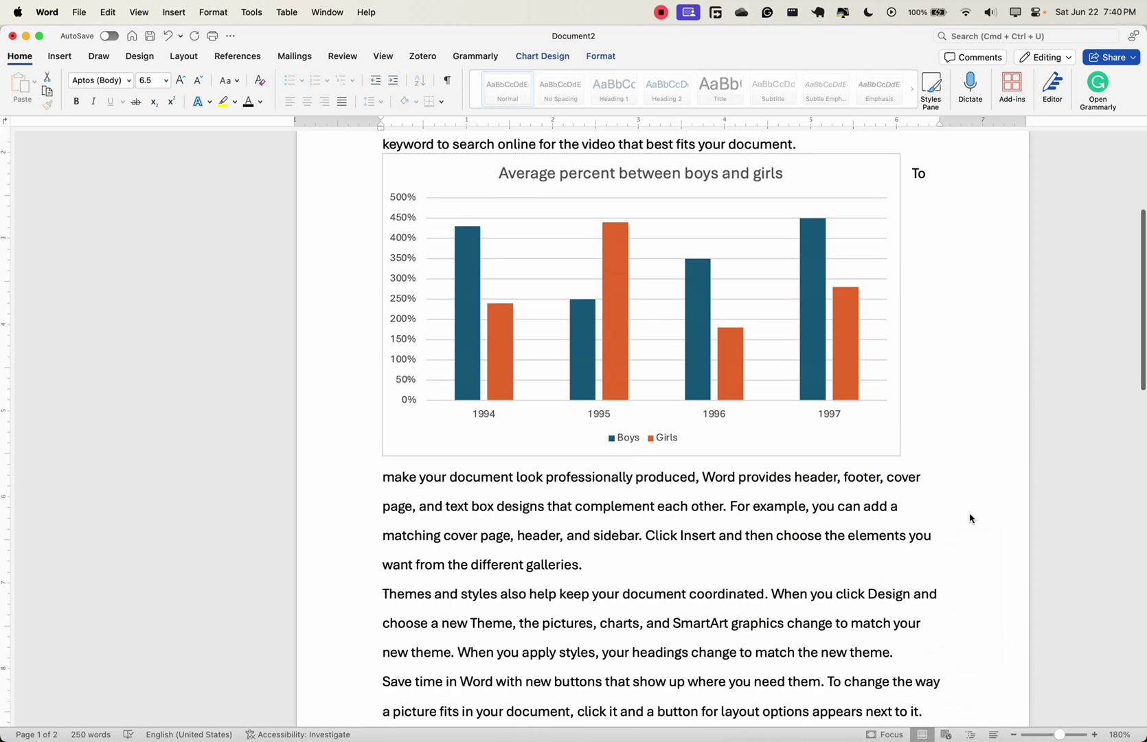
Step: Open the chart's More Layout Options dialog at the Size tab
right_click(758, 412)
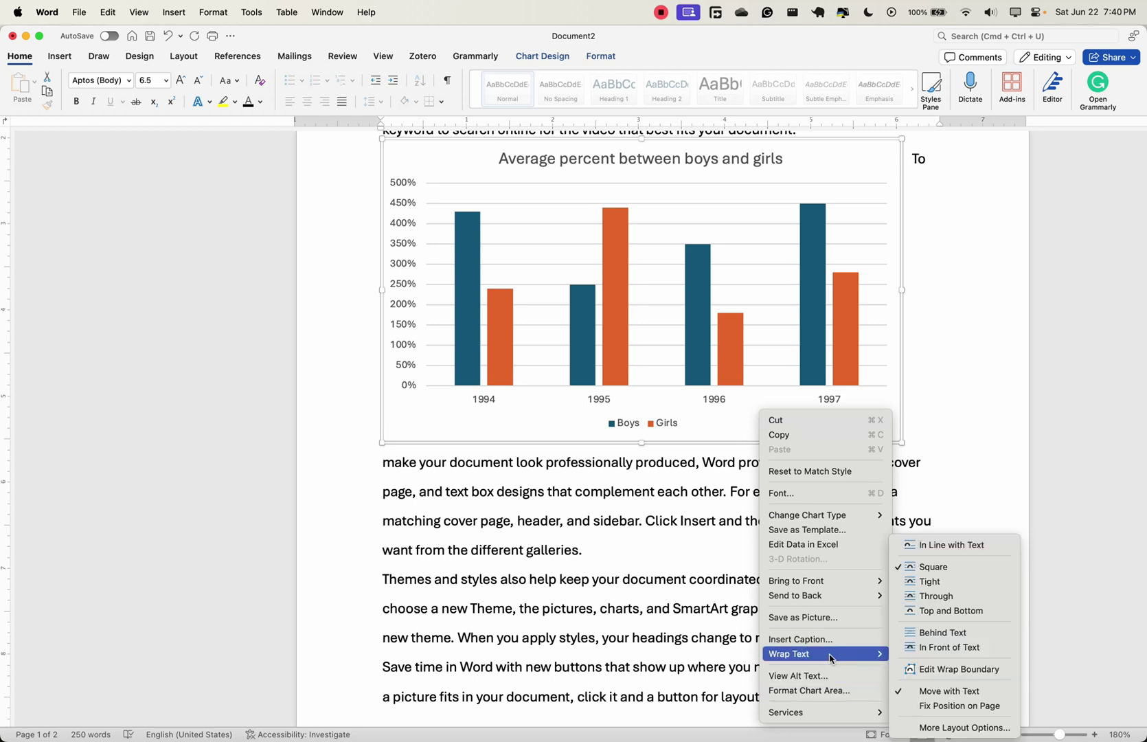
mouse_move(838, 659)
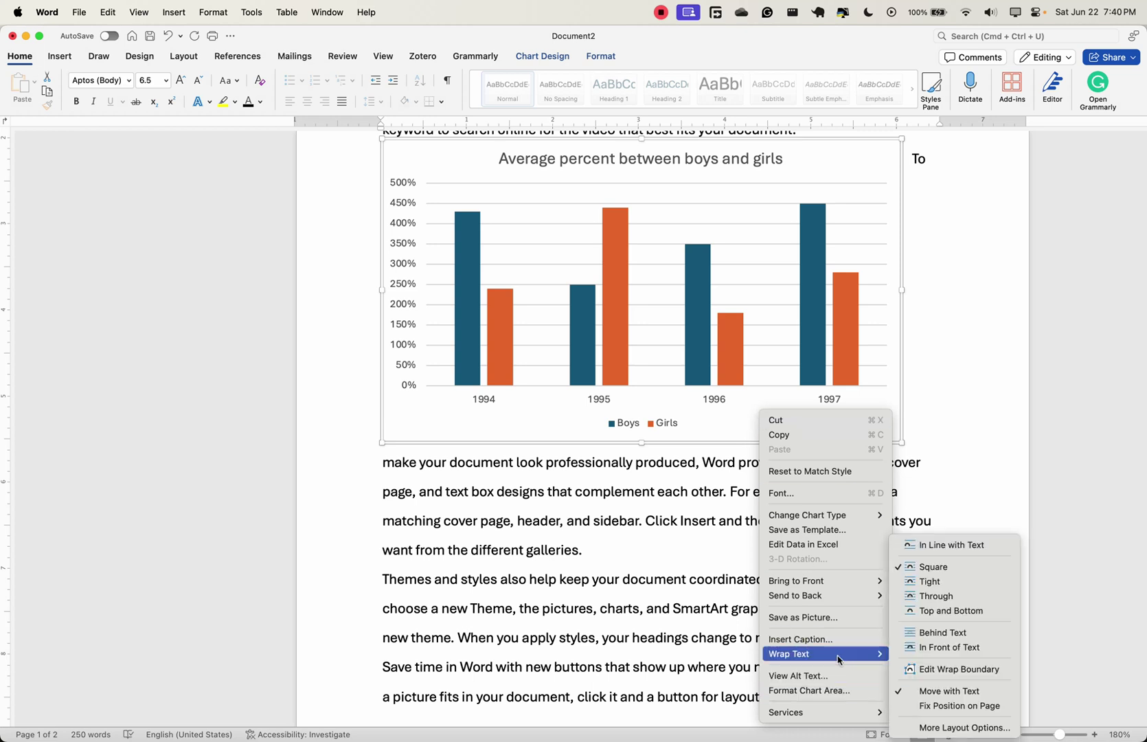
left_click(961, 728)
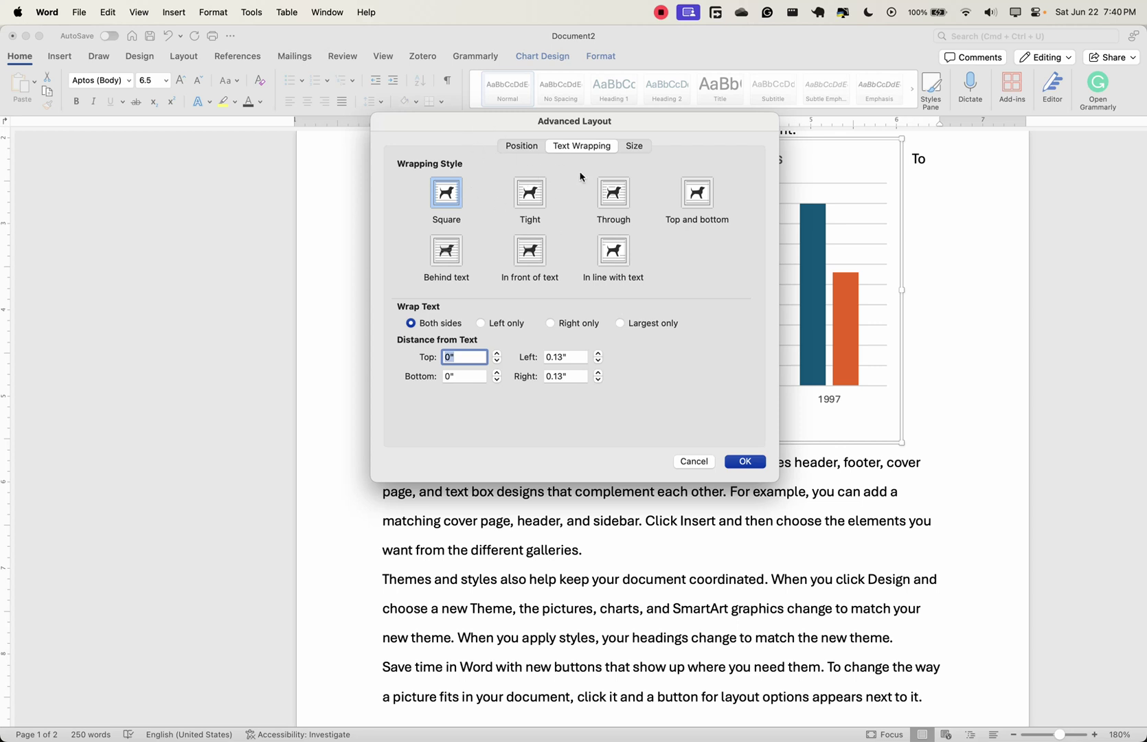
left_click_drag(547, 124, 620, 213)
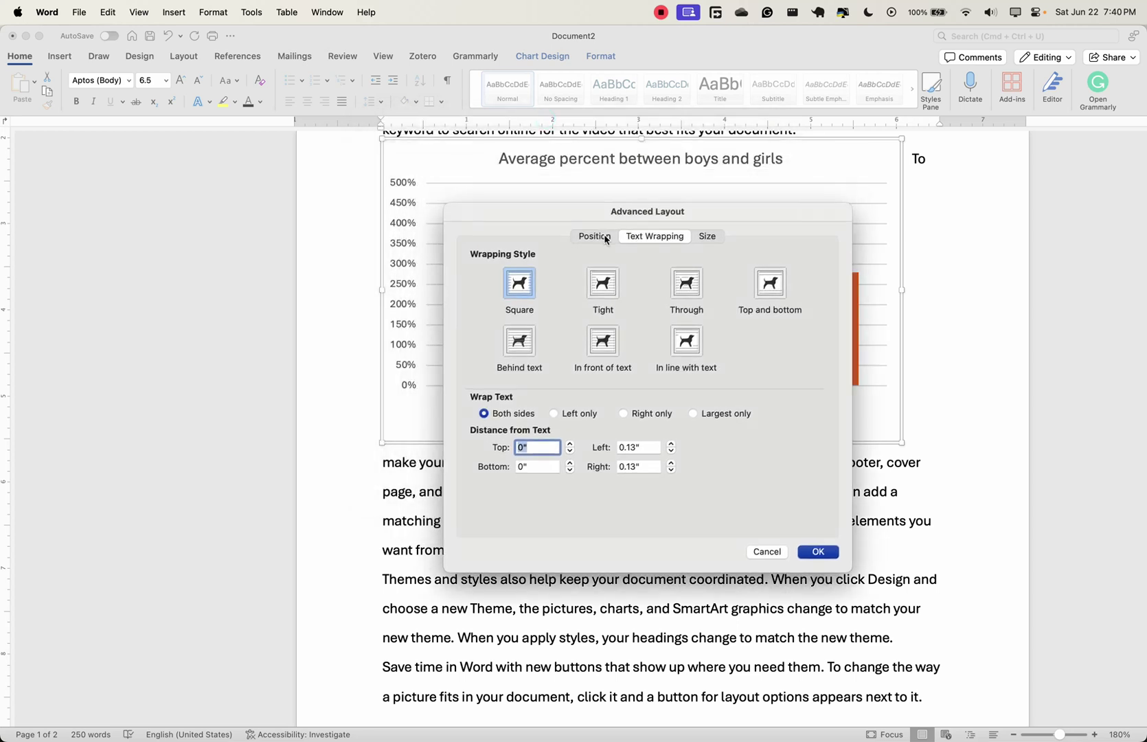
left_click(605, 238)
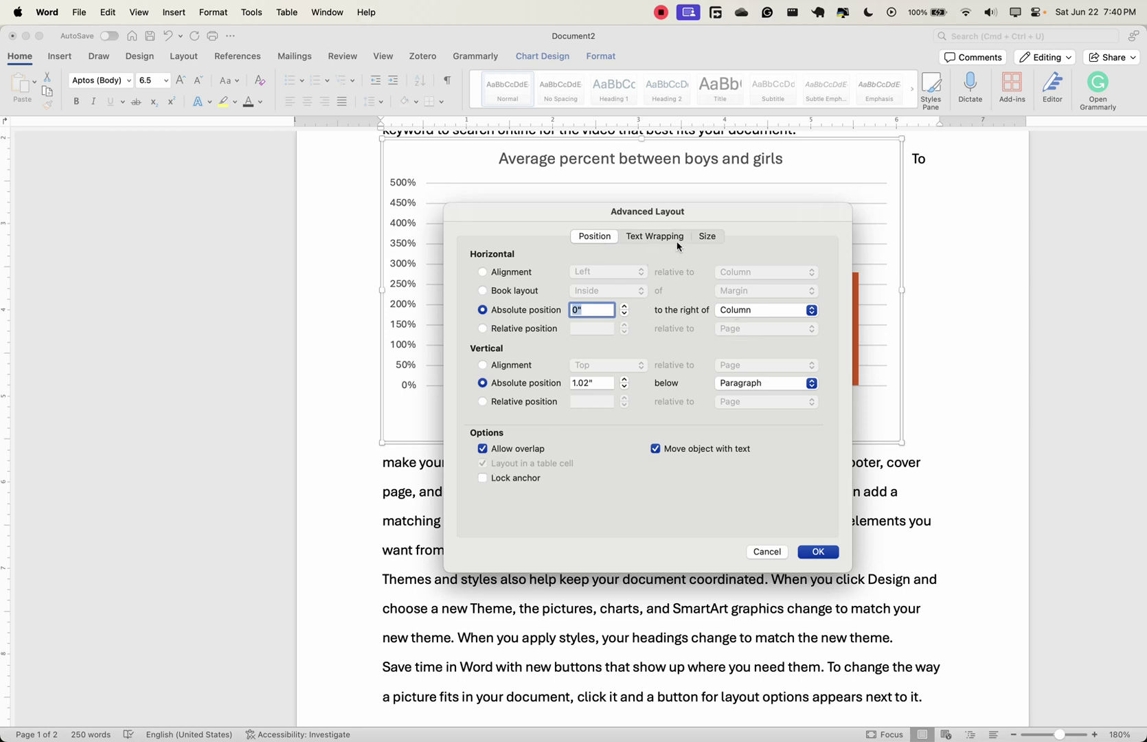
left_click(699, 239)
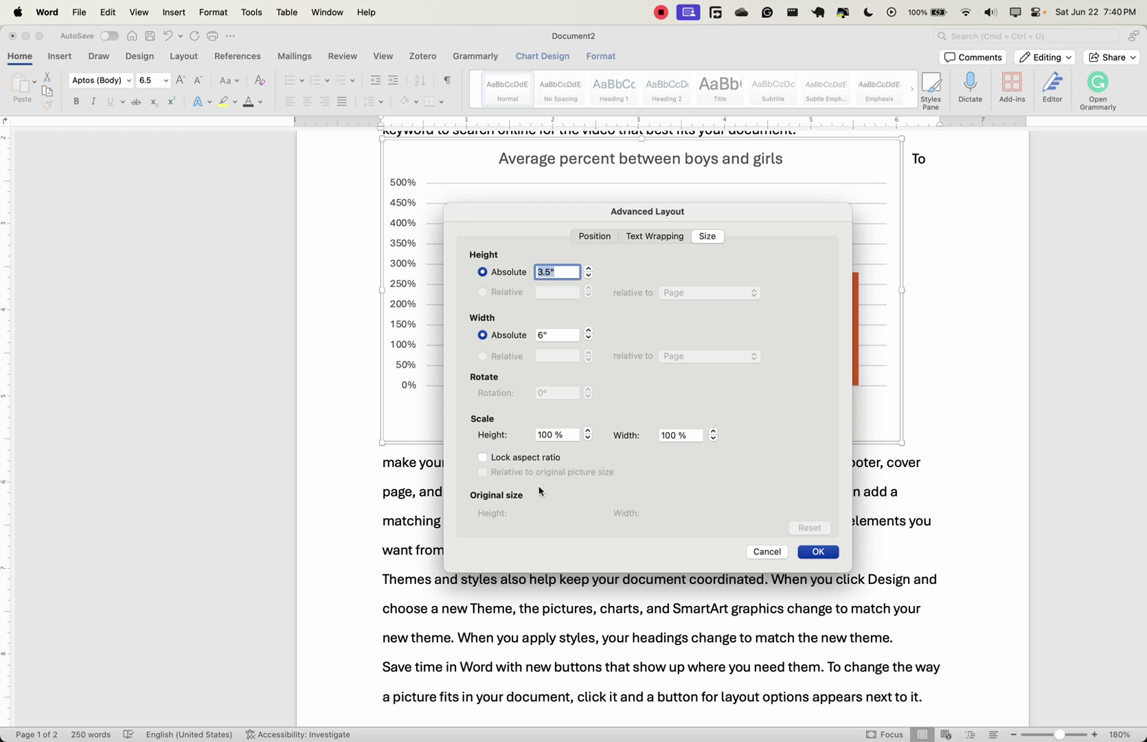
Step: Lock the aspect ratio and set the chart width to 4", making it 2.33" tall
left_click(483, 458)
left_click(559, 272)
double_click(563, 271)
left_click(546, 333)
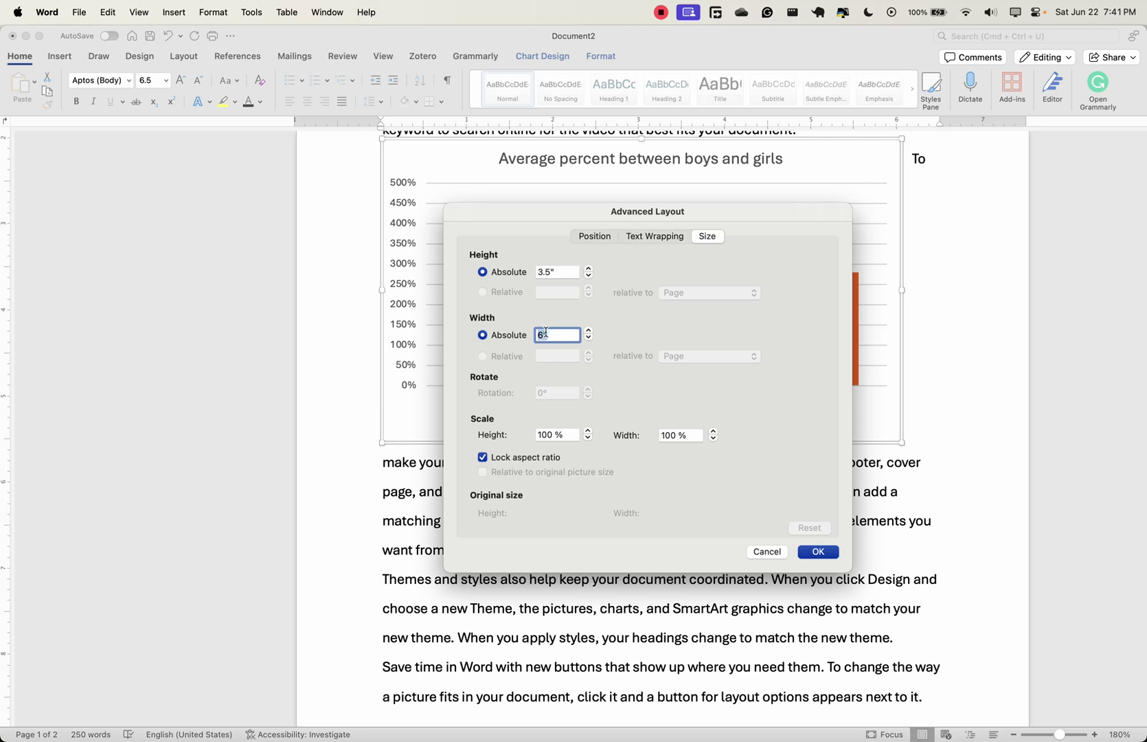
double_click(545, 332)
type("4")
key("Return")
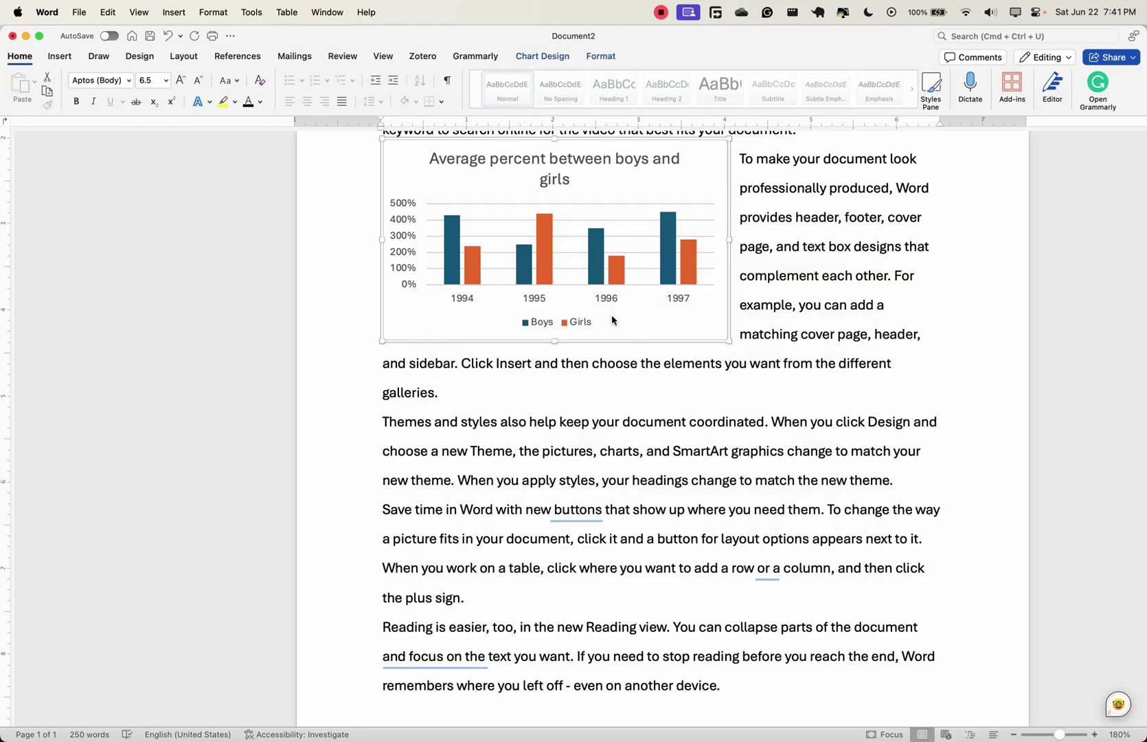
Step: Delete the old 'Fig. 1' caption line at the top of the page, leaving an empty first line
scroll(612, 320, "up", 3)
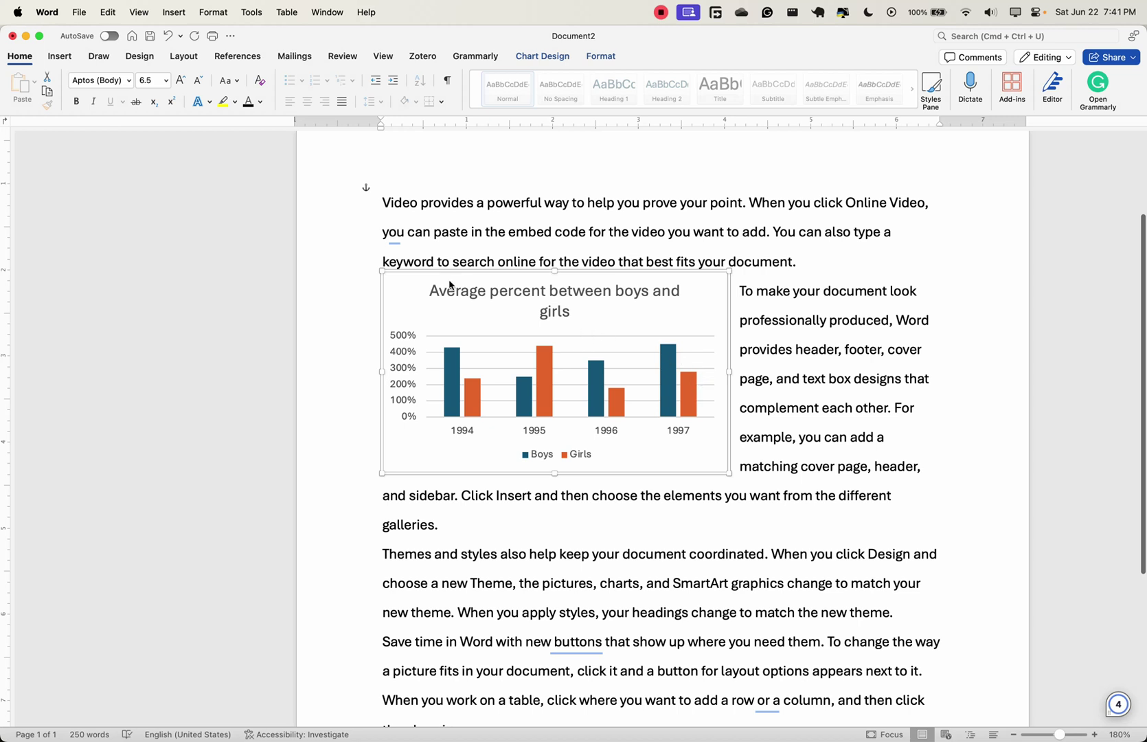
left_click(768, 287)
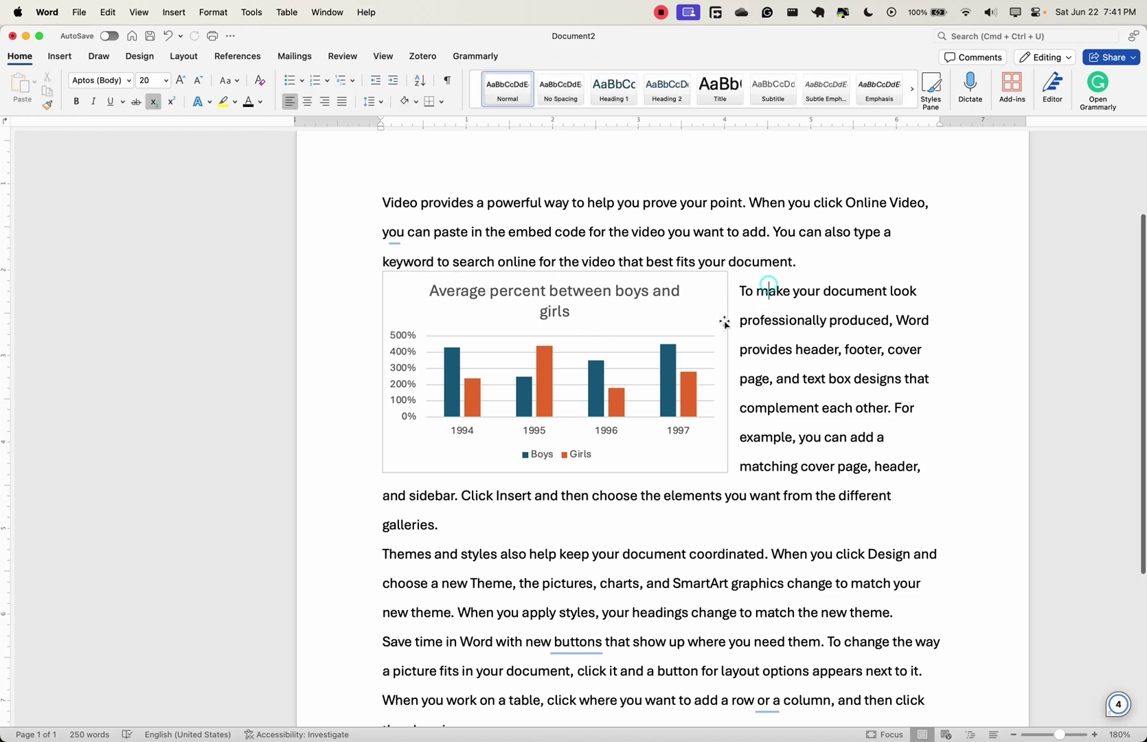
scroll(549, 357, "up", 1)
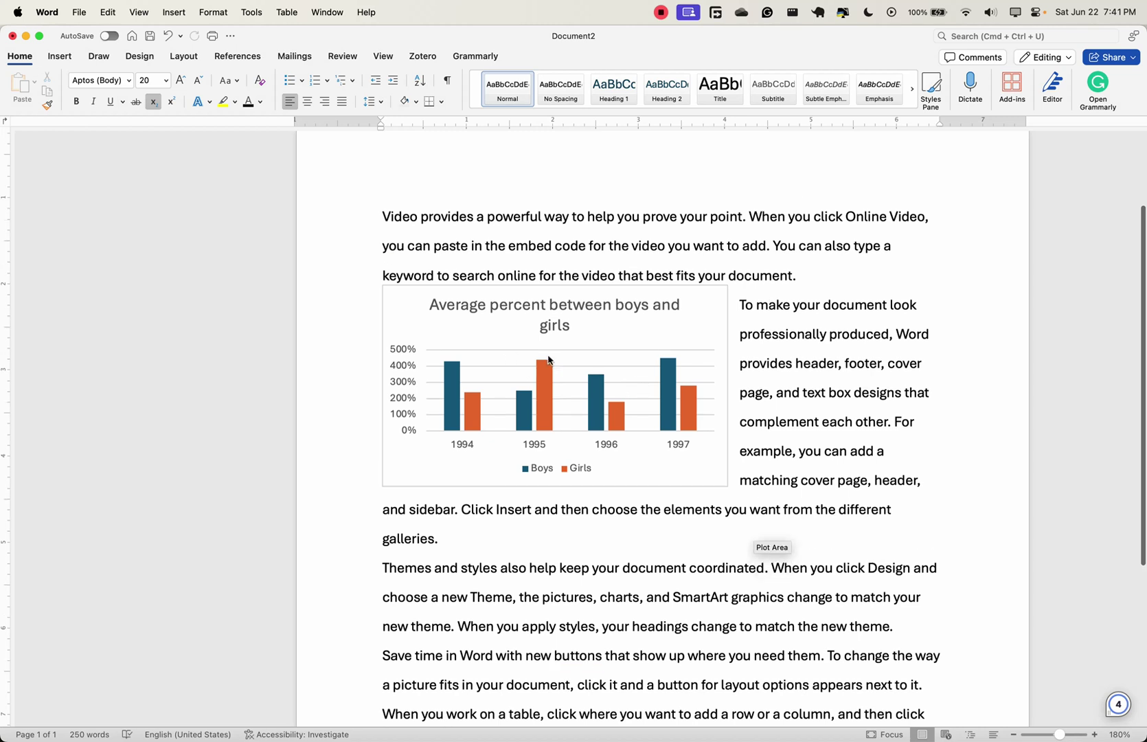
scroll(549, 358, "up", 5)
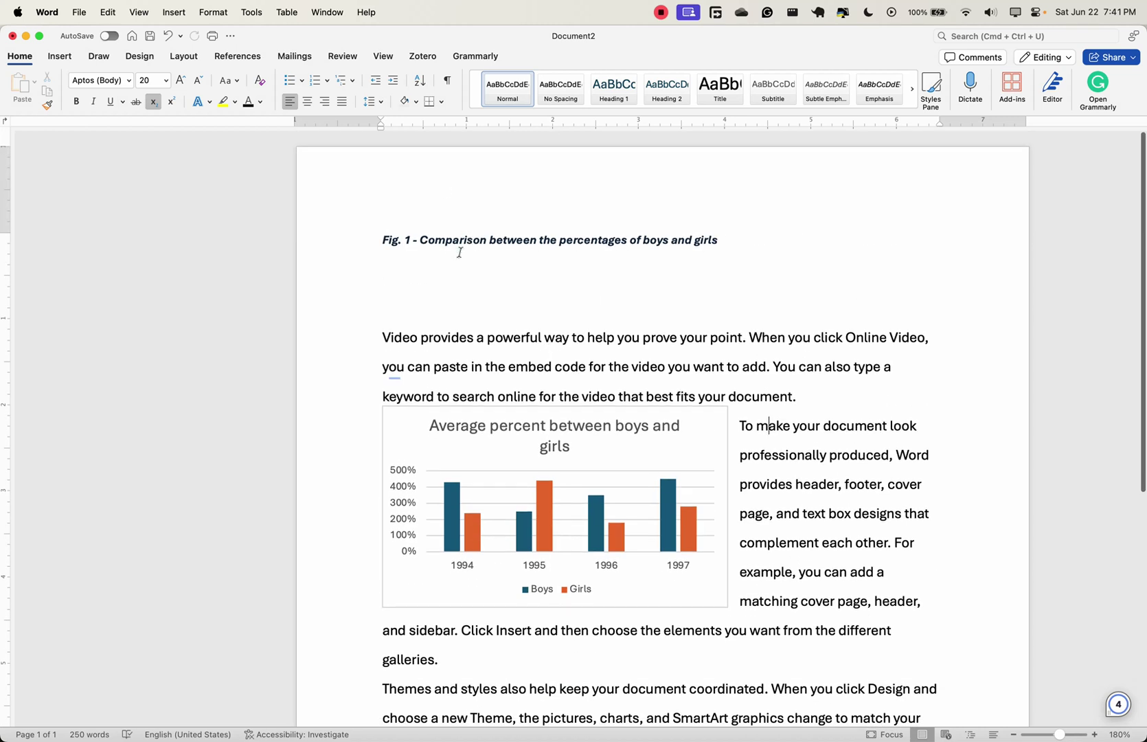
left_click_drag(383, 237, 734, 241)
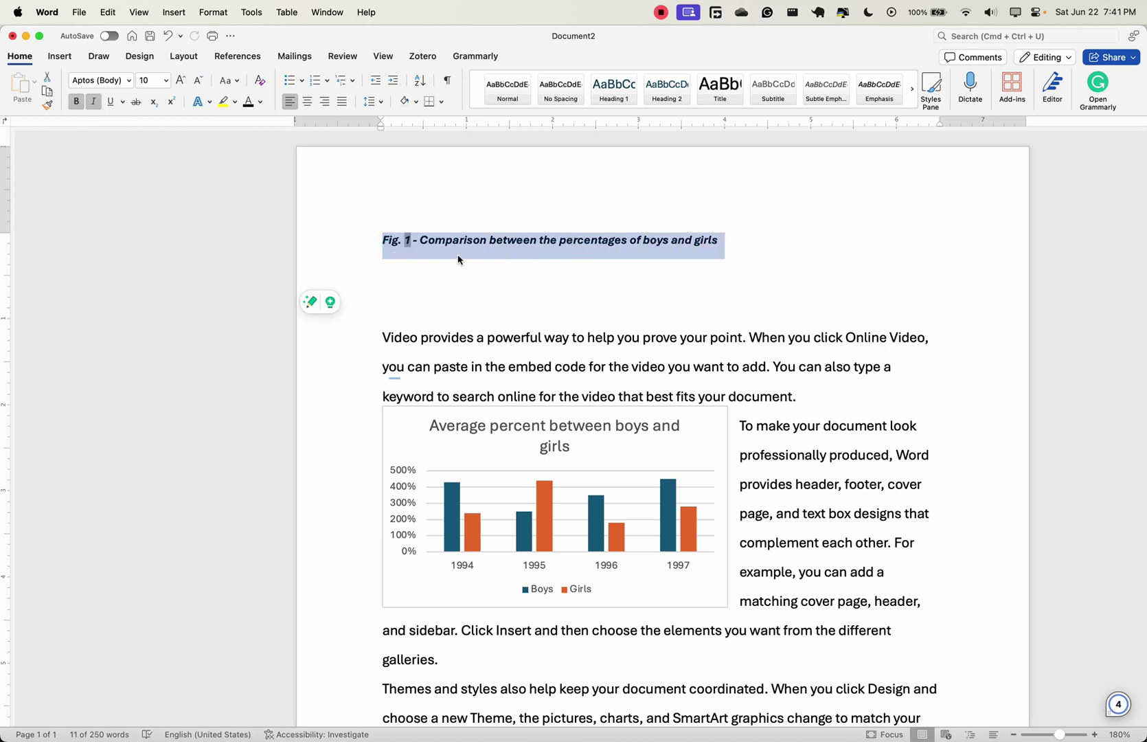
key("BackSpace")
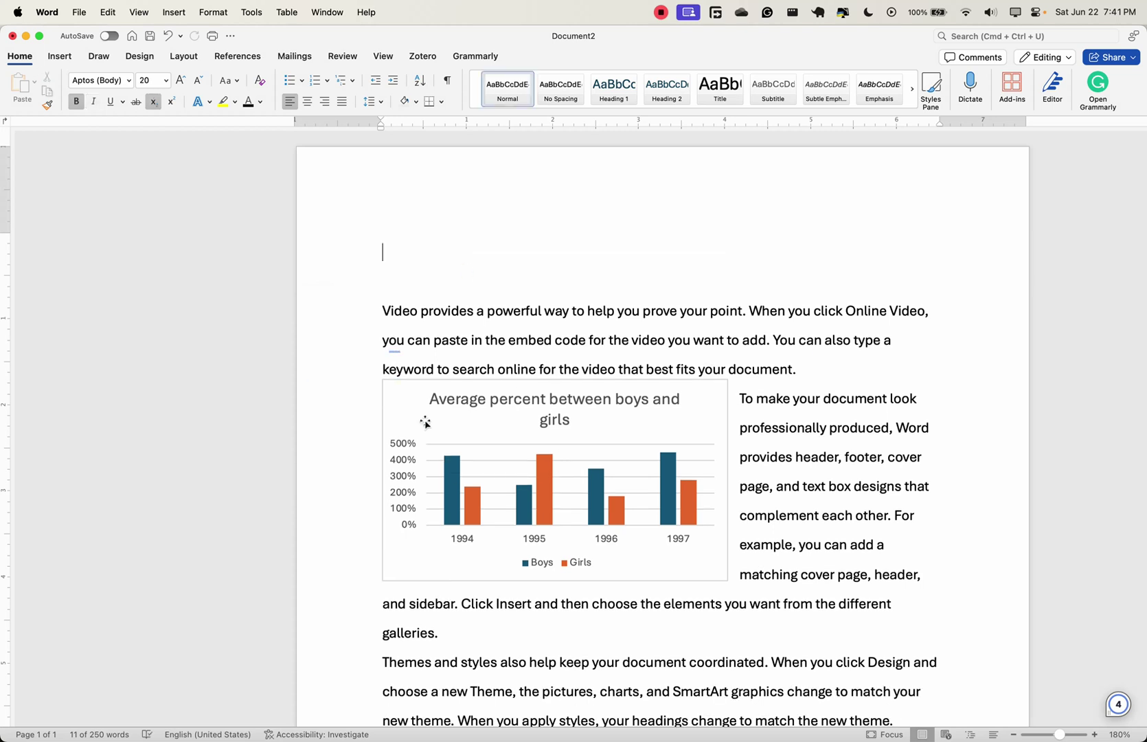
Step: Add the caption 'Fig. 1 - Comparison between boys and girls' above the chart
right_click(425, 422)
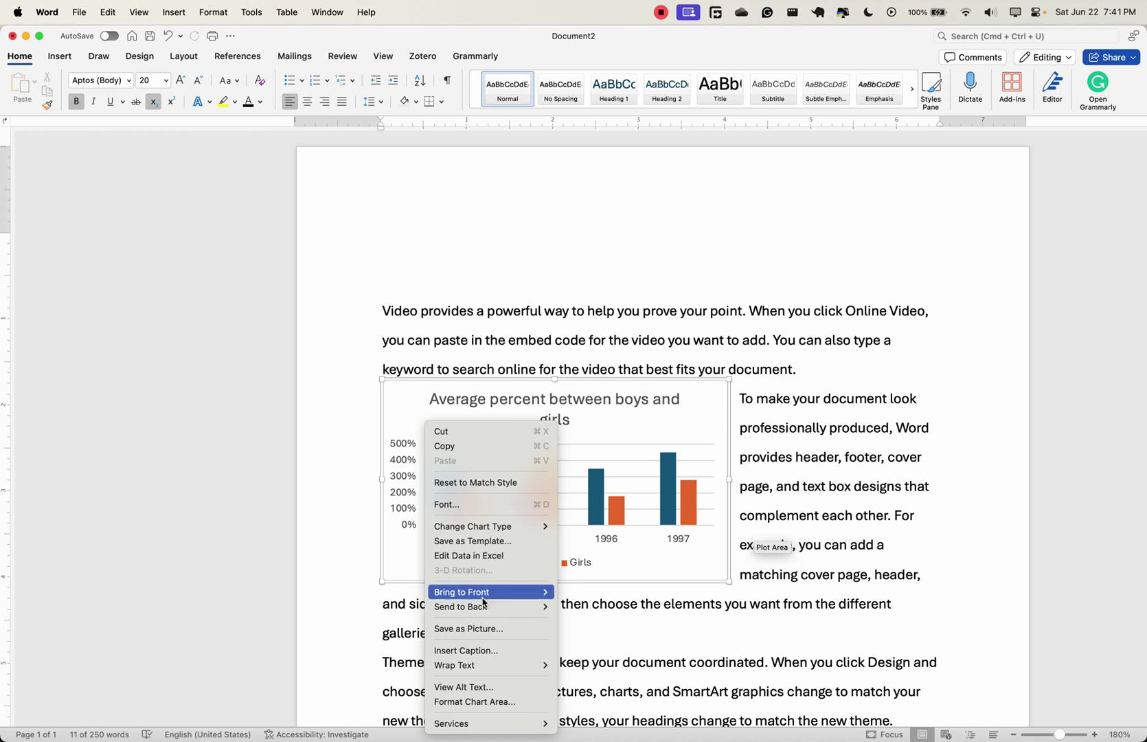
mouse_move(498, 599)
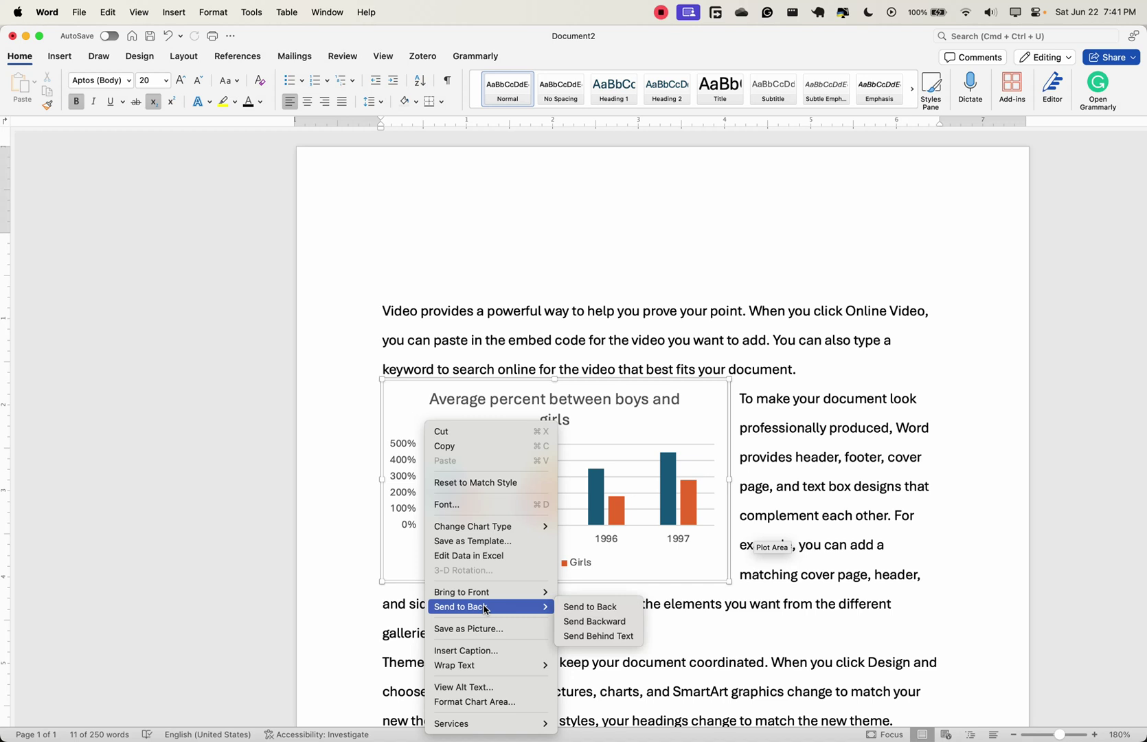
left_click(492, 650)
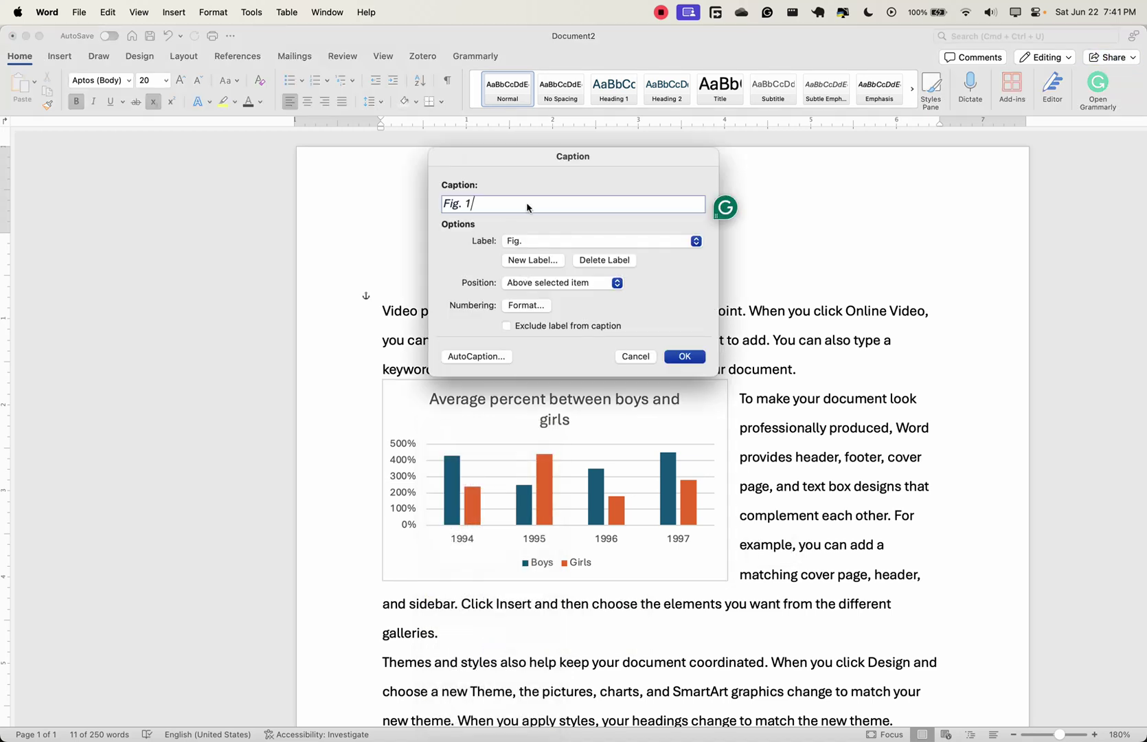
type("-= ")
type("Comparison ")
type("between bo")
type("ys and gri")
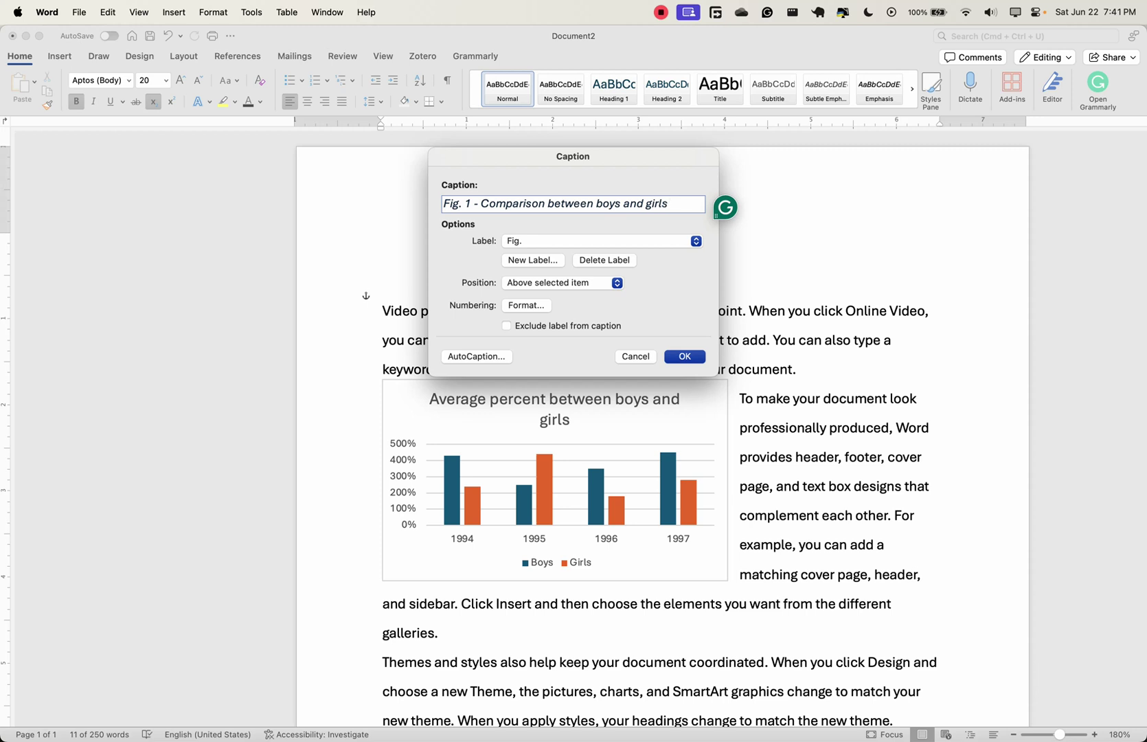
key("Return")
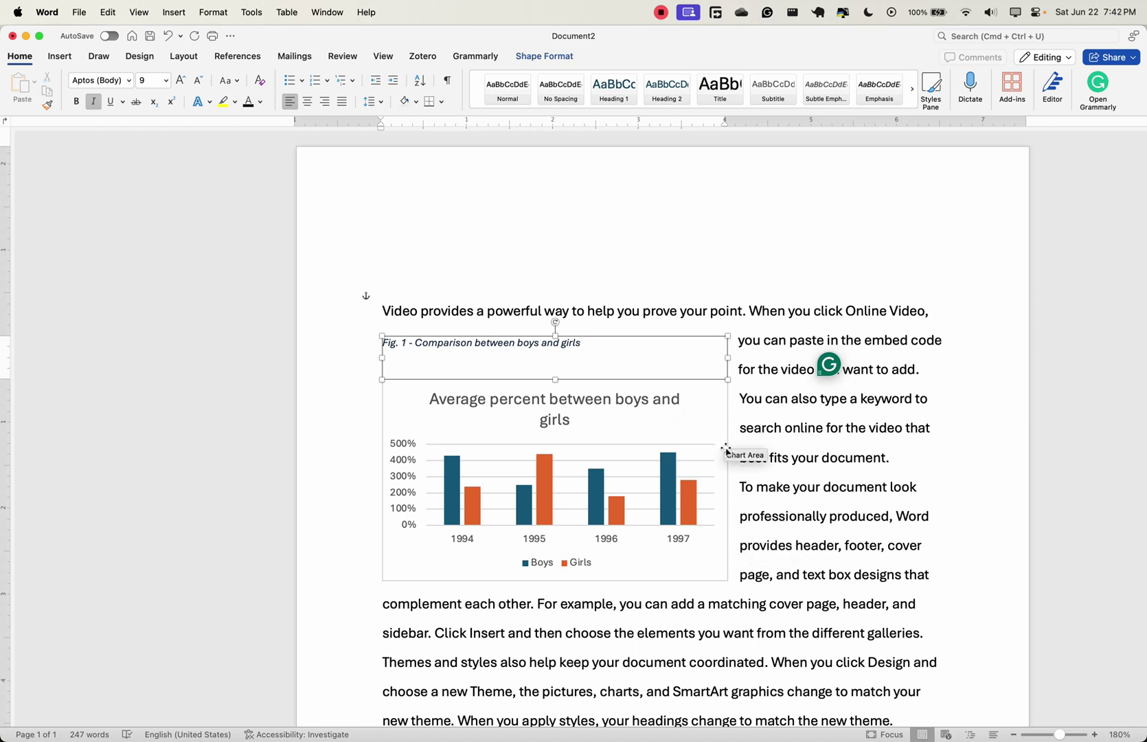
Step: Group the caption text box and the chart into a single object
left_click(725, 430, "shift")
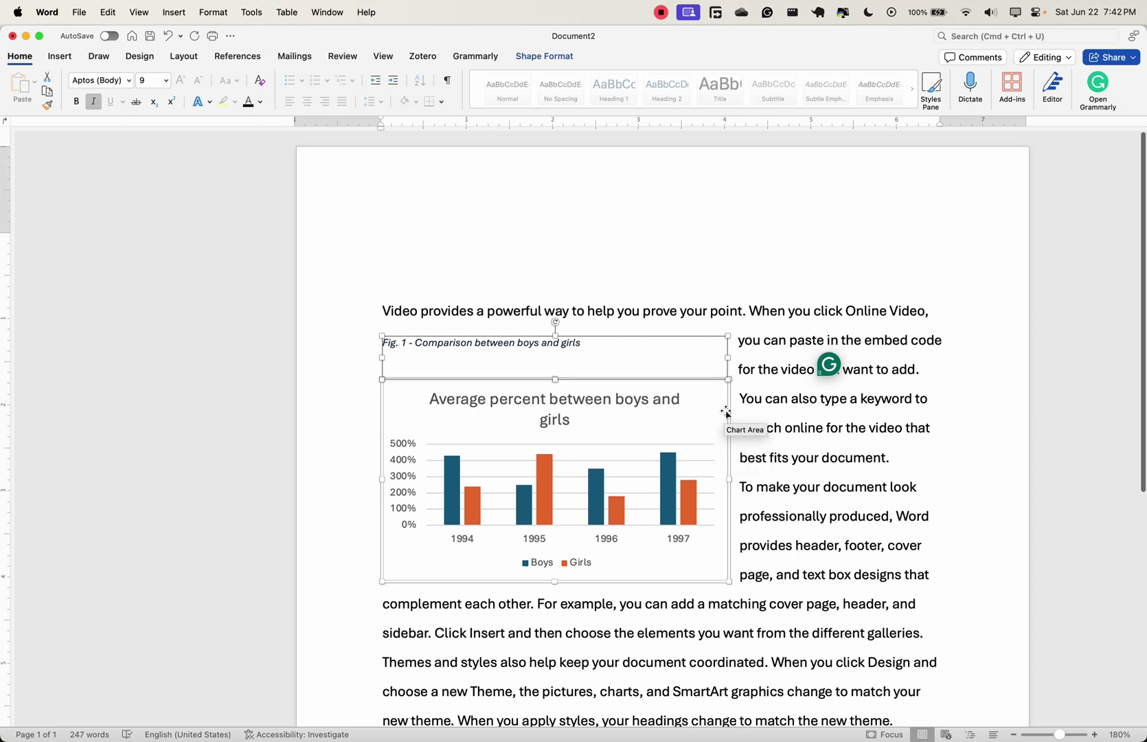
left_click(670, 341)
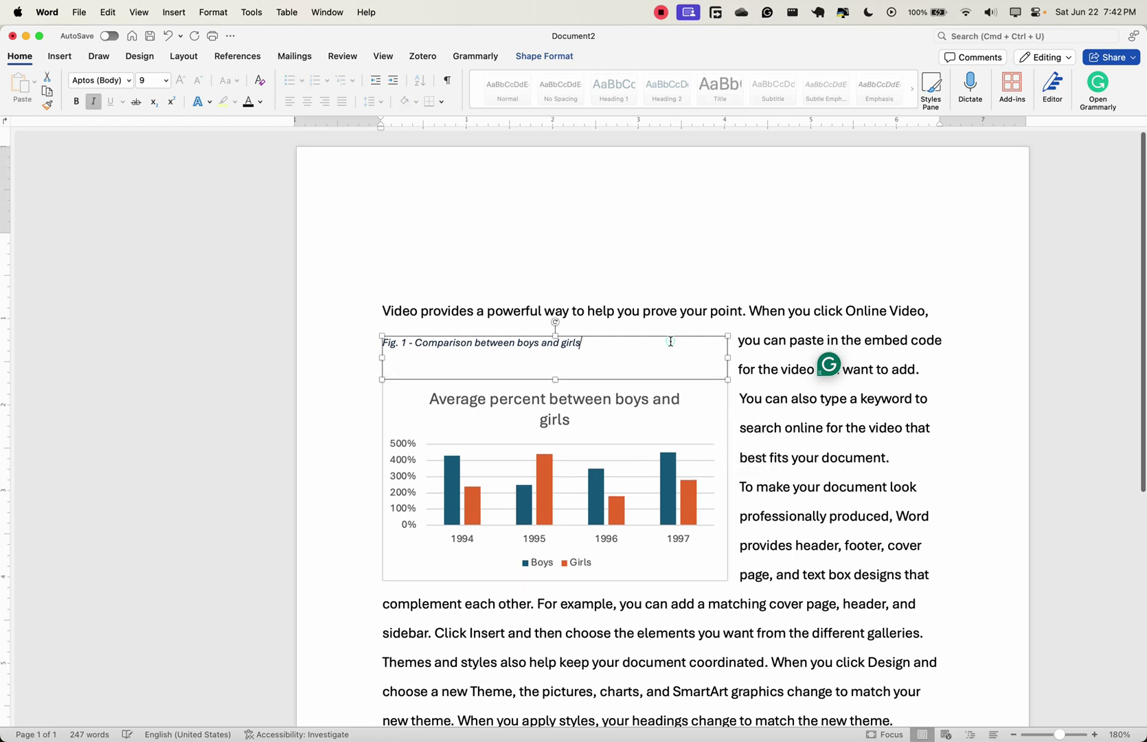
left_click(725, 436)
left_click(697, 355)
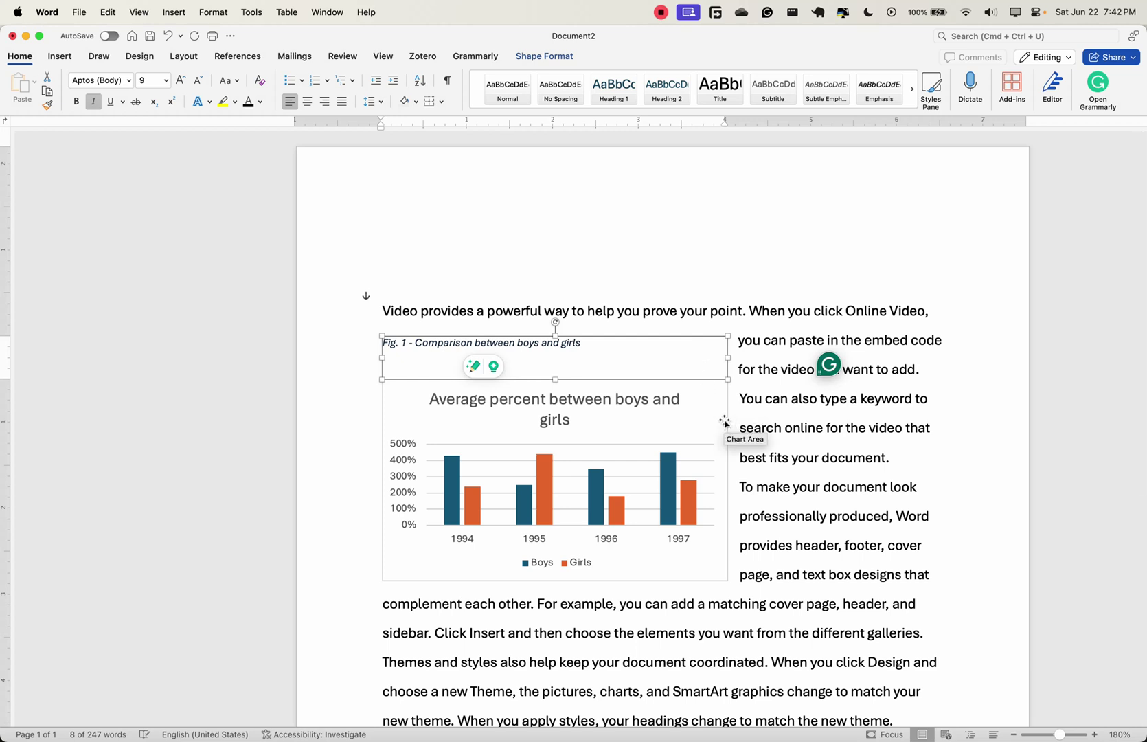
left_click(725, 420)
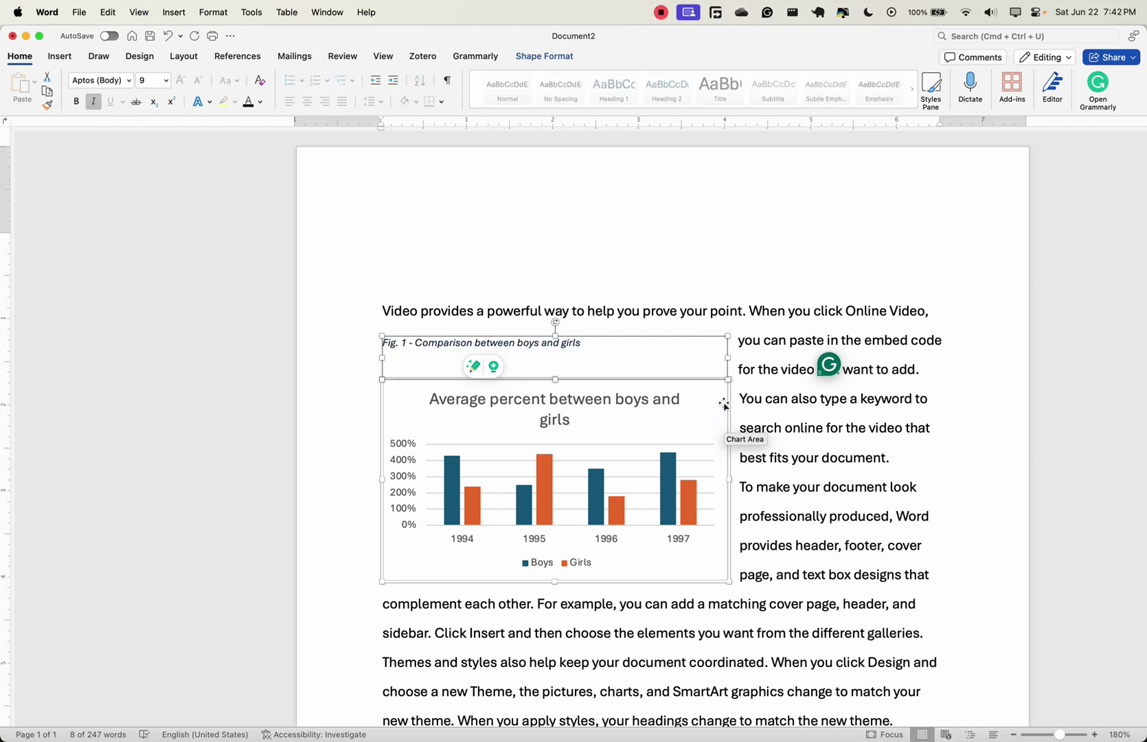
right_click(723, 407)
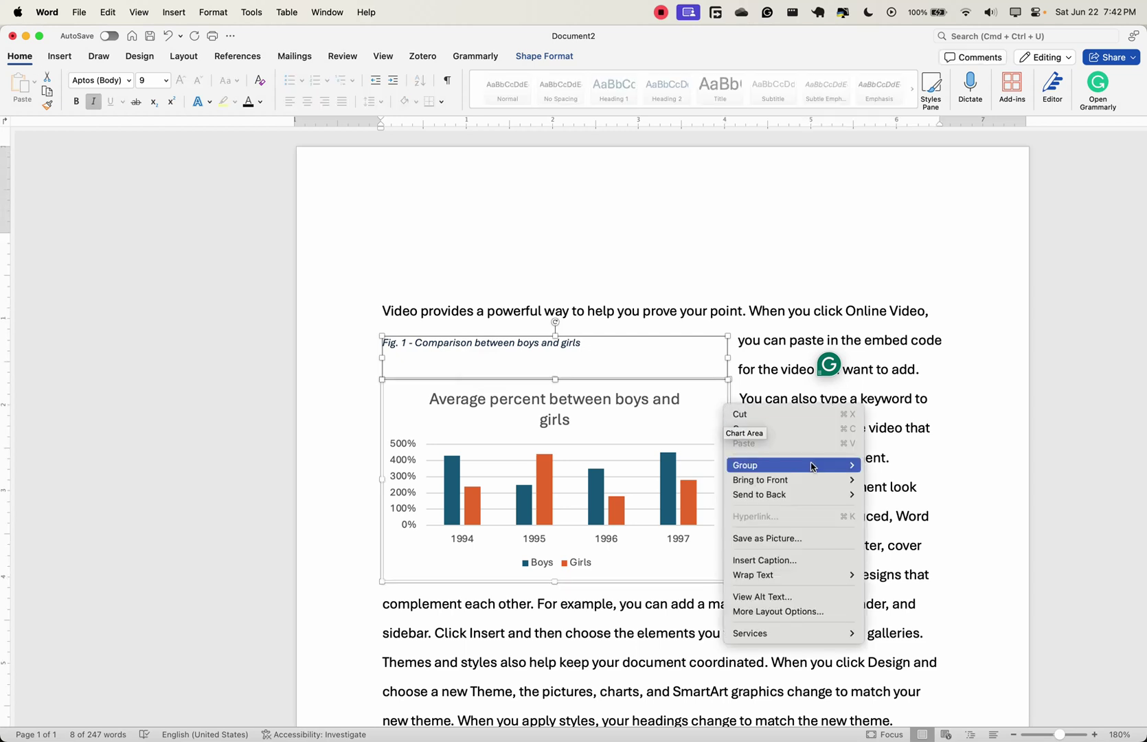
mouse_move(744, 465)
left_click(884, 468)
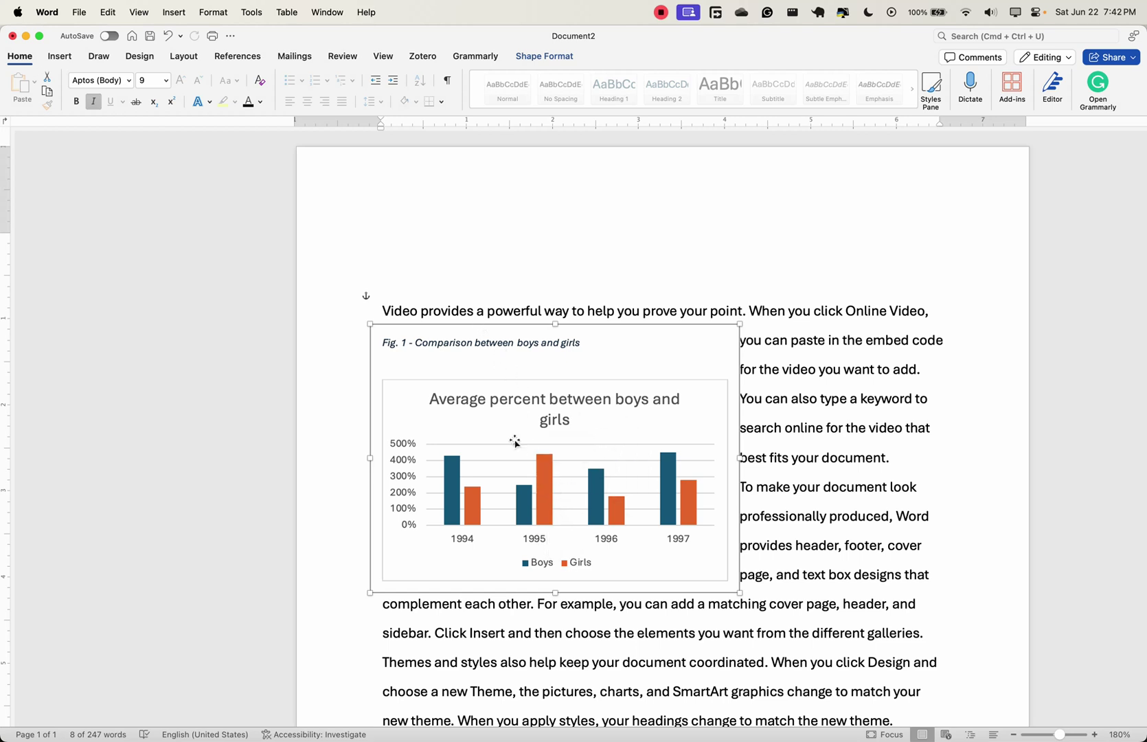
Step: Move the grouped figure down to start beside the line 'keyword to search online for'
left_click(619, 334)
left_click(580, 347)
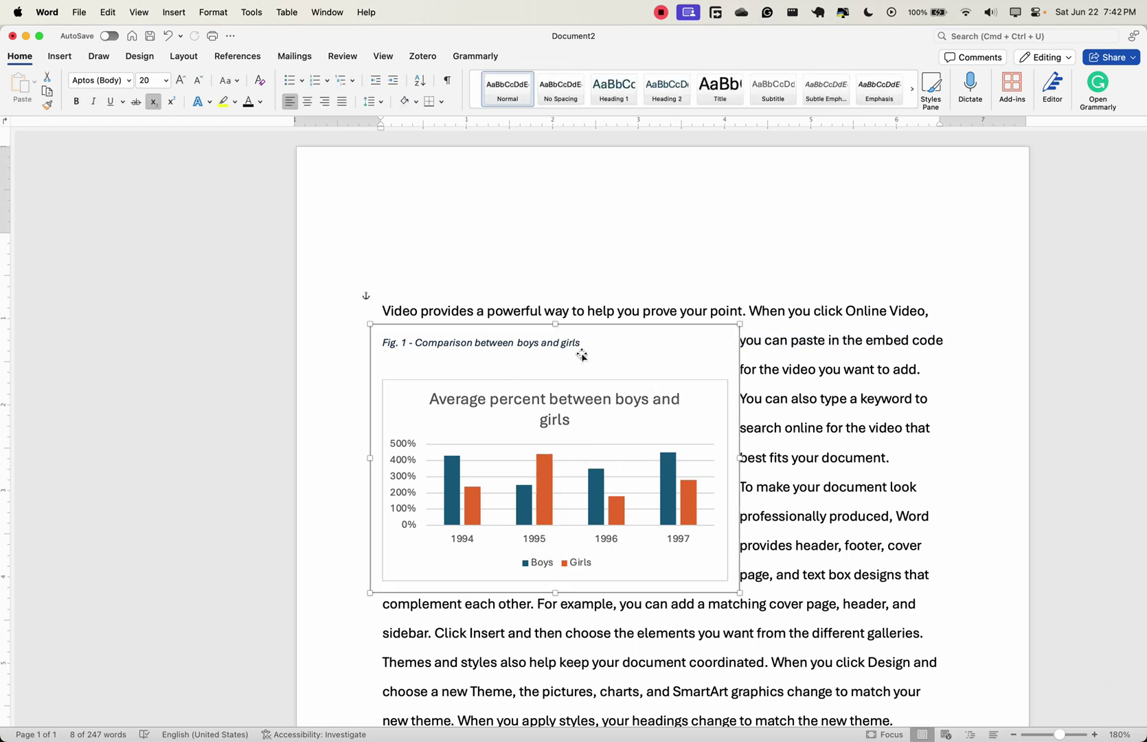
left_click_drag(584, 341, 607, 380)
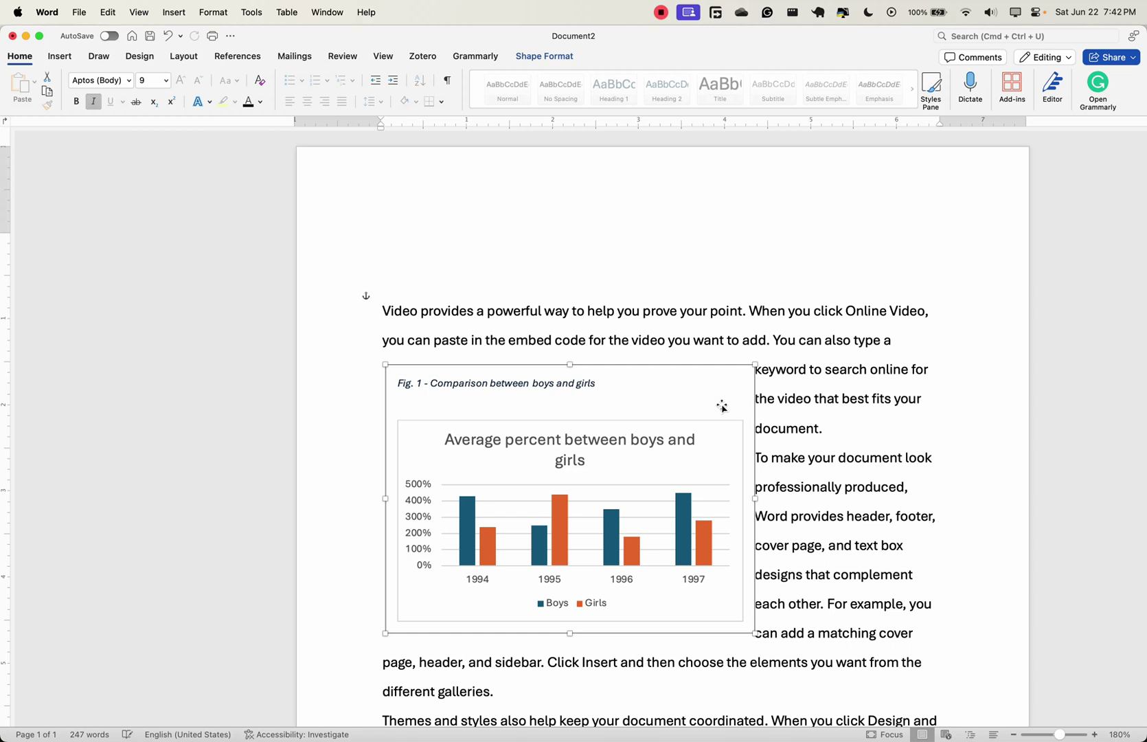
left_click(537, 373)
left_click(784, 382)
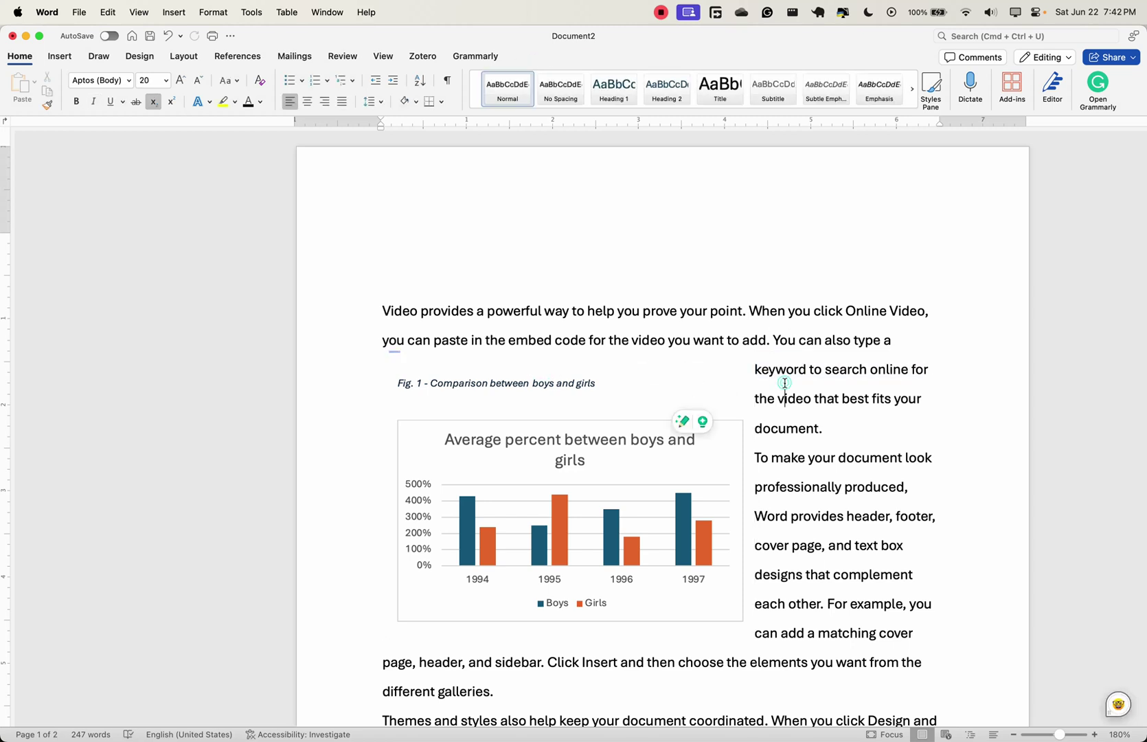